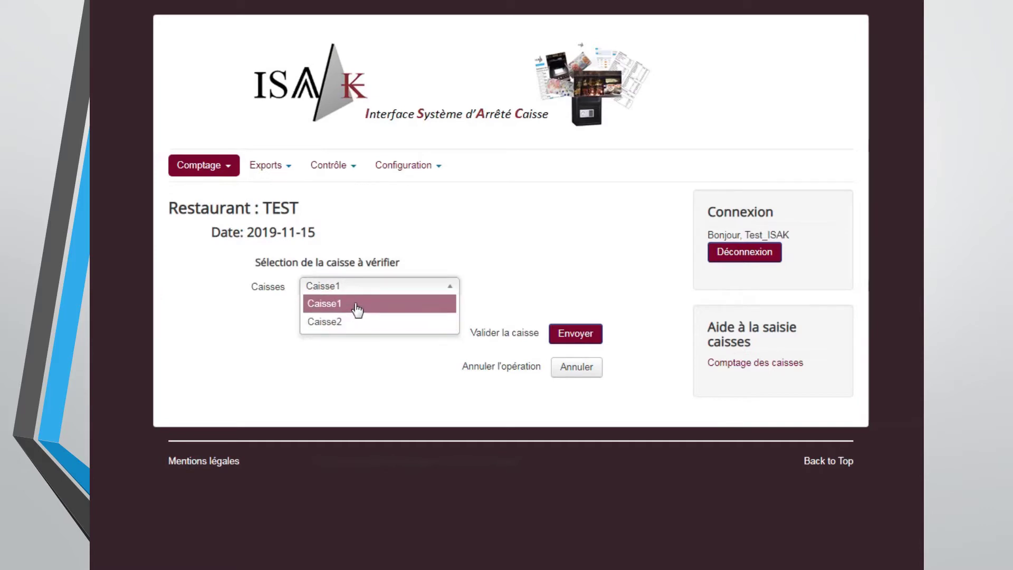
- Select Caisse1 as the register to check and validate its initial cash float
left_click(356, 308)
left_click(575, 338)
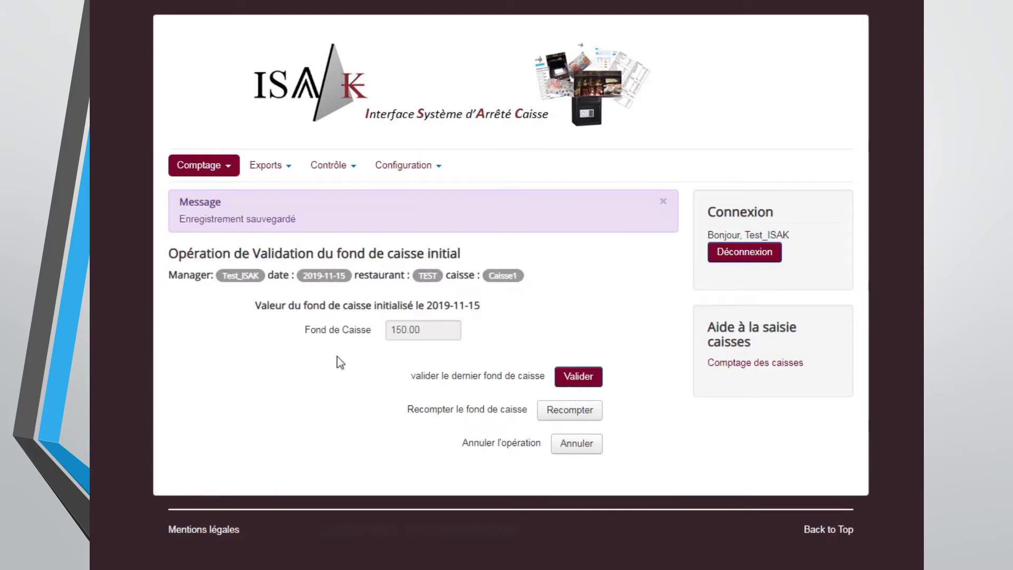
left_click(422, 337)
left_click(581, 376)
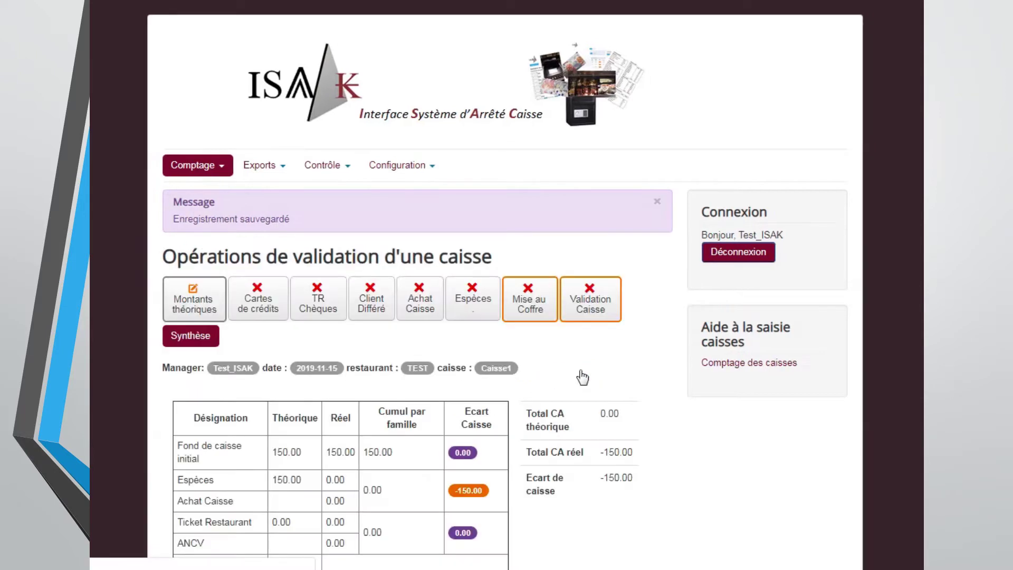
- In the theoretical amounts form, set Théorique Espèces to 244.72 and Théorique Tickets Restaurant to 80.45
left_click(200, 298)
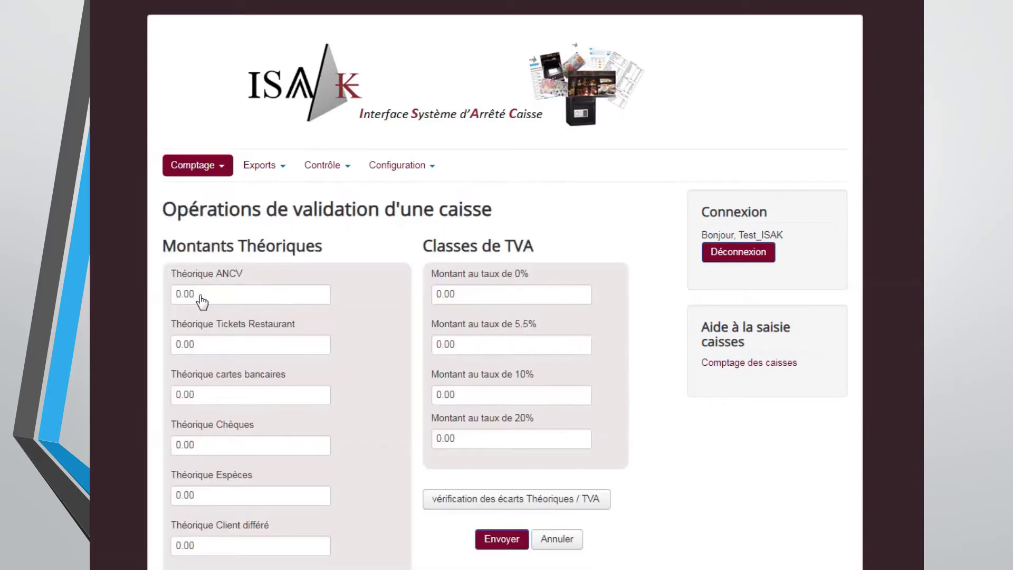
left_click(206, 495)
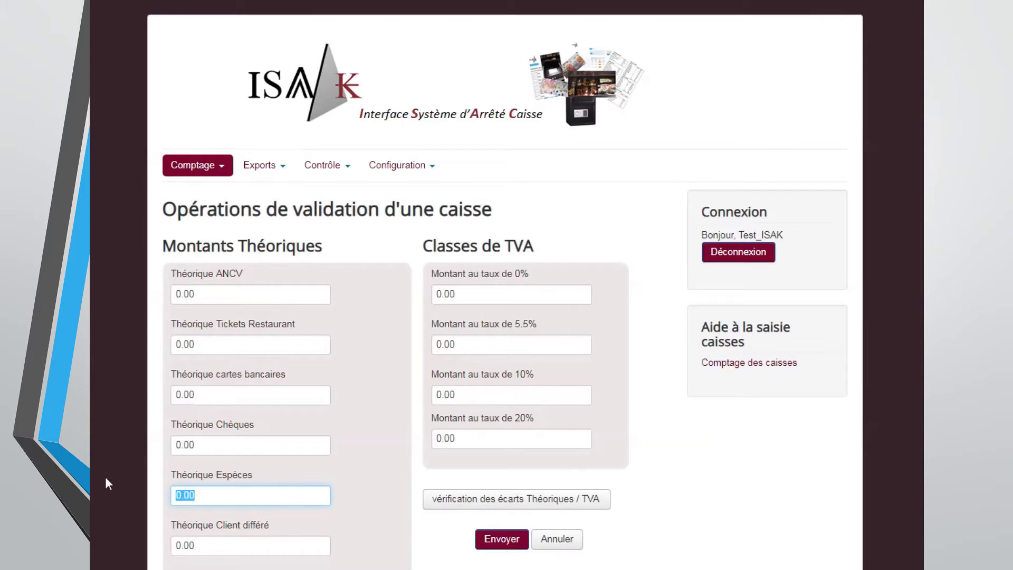
type("244")
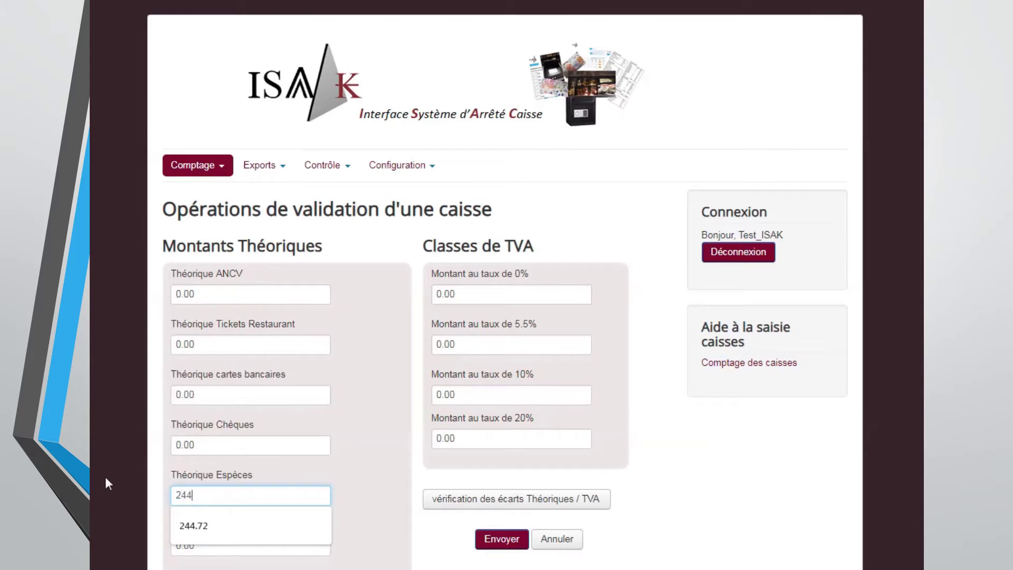
type(".72")
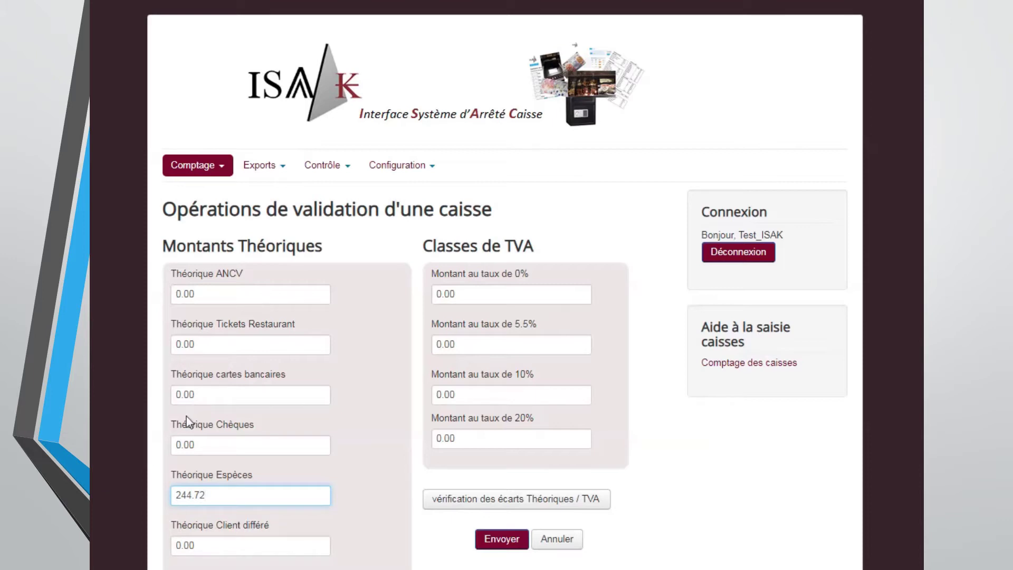
left_click(200, 344)
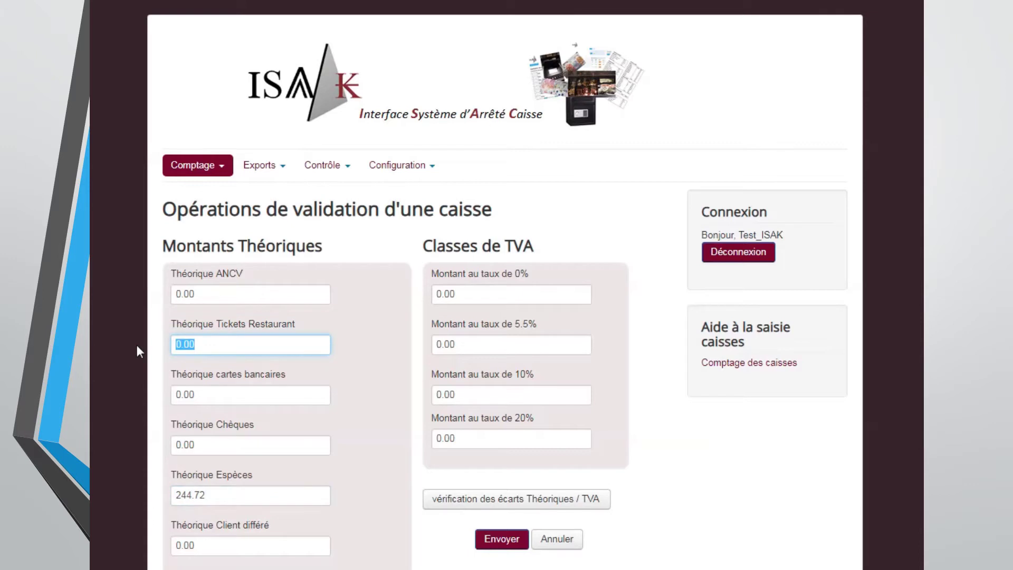
type("80.4")
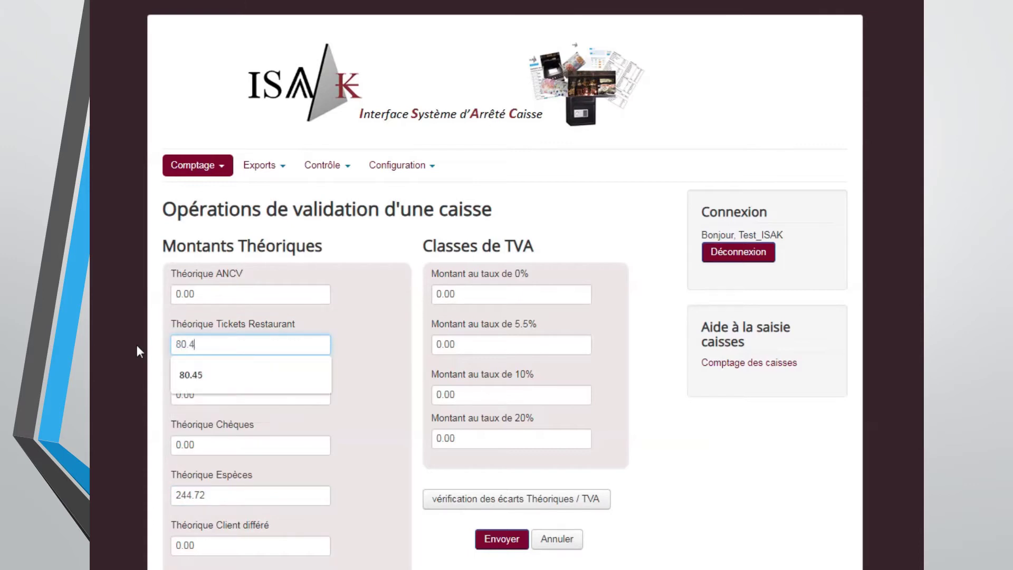
type("5")
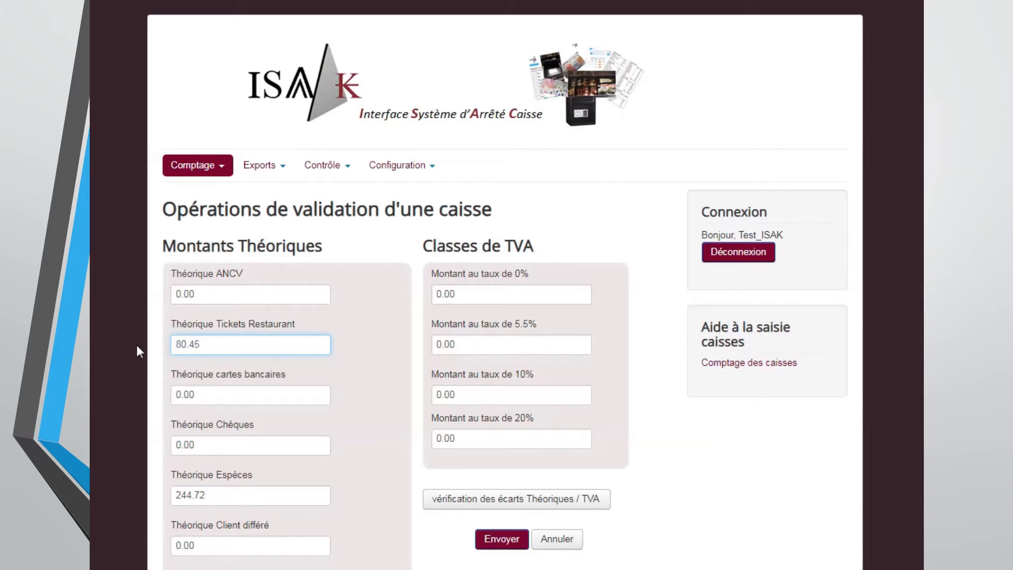
- Set Théorique cartes bancaires to 380.03 and Théorique Client différé to 15.96, and submit the theoretical amounts
left_click(196, 394)
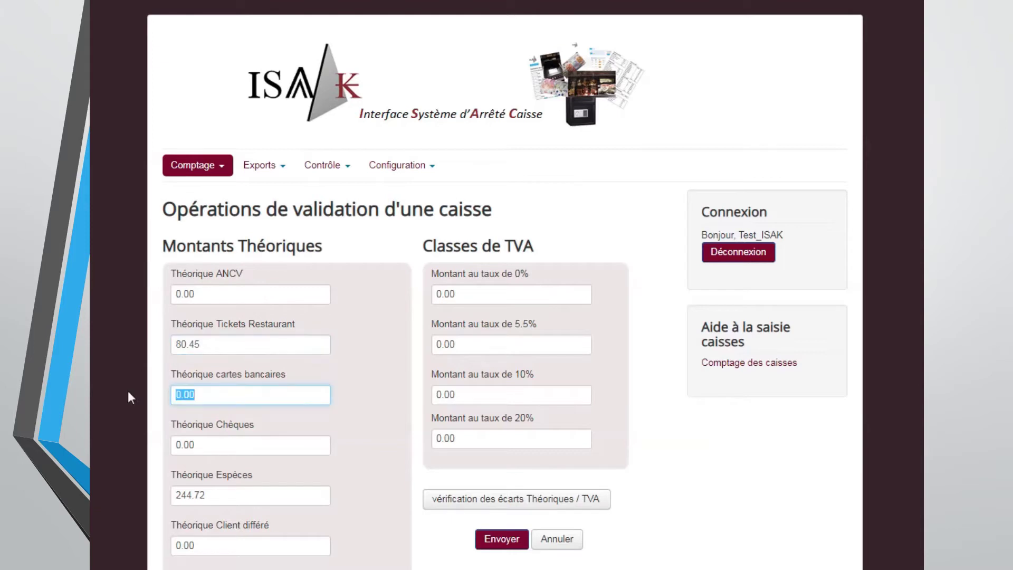
type("380")
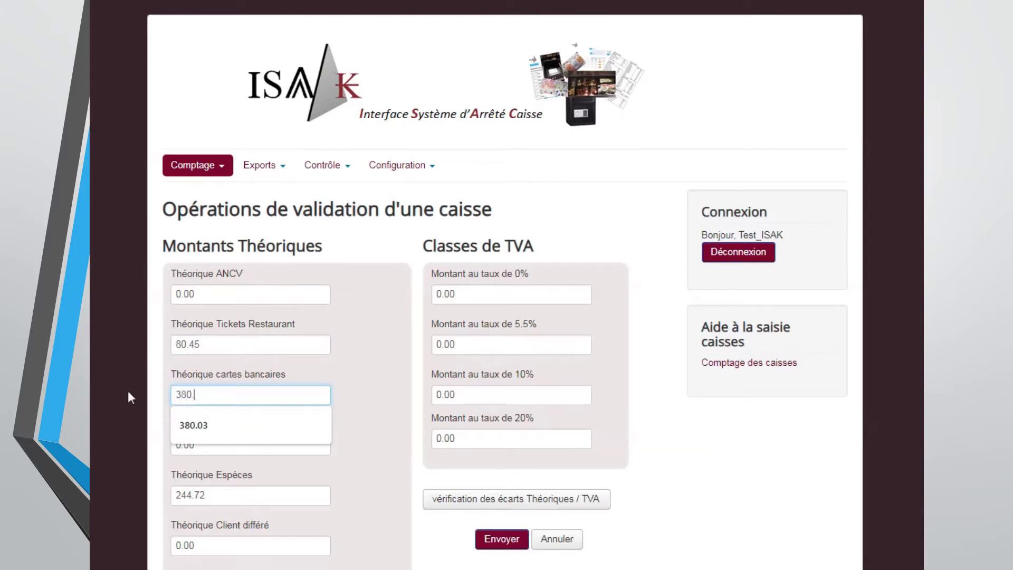
type(".03")
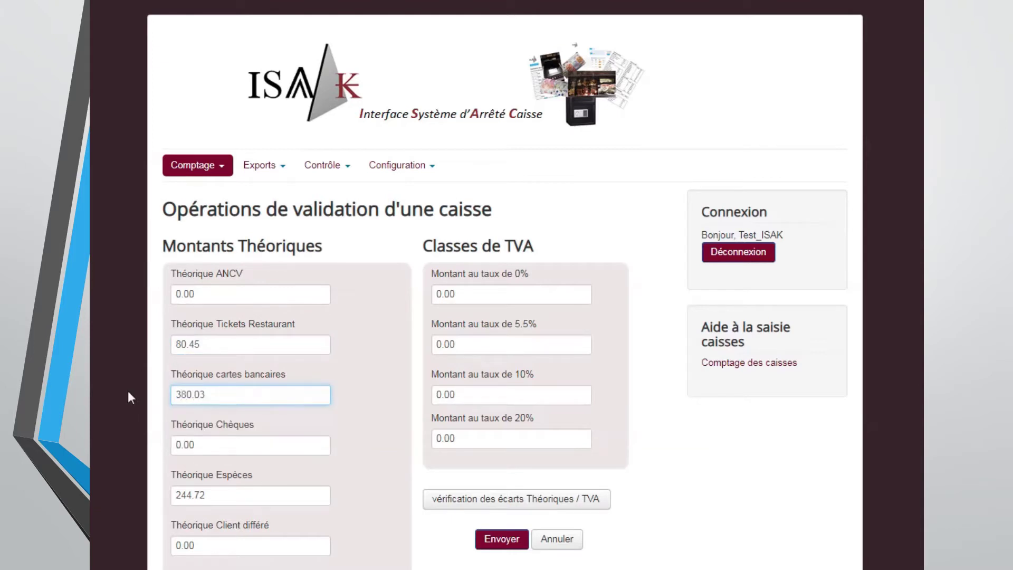
left_click(199, 545)
type("15")
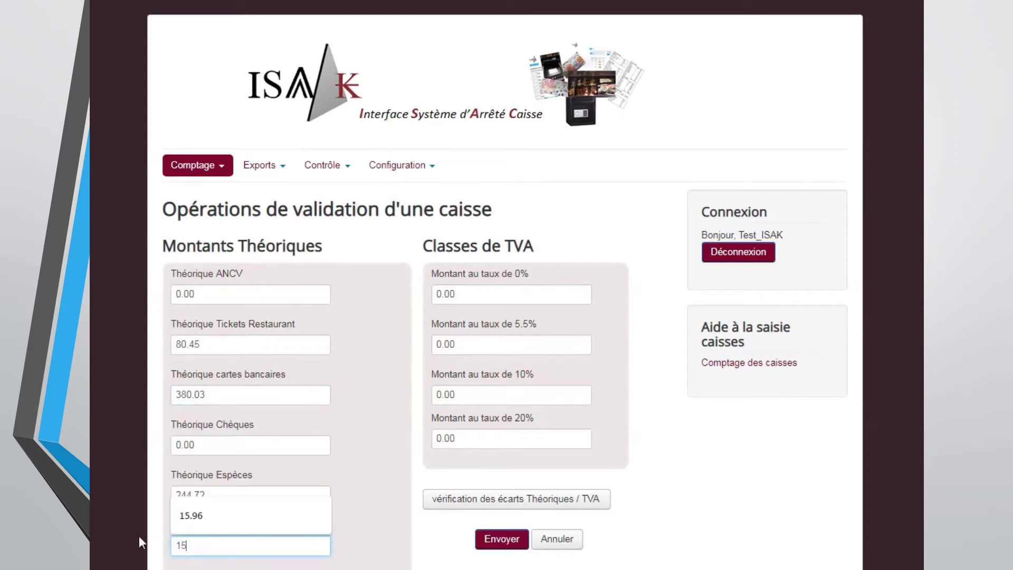
type(".96")
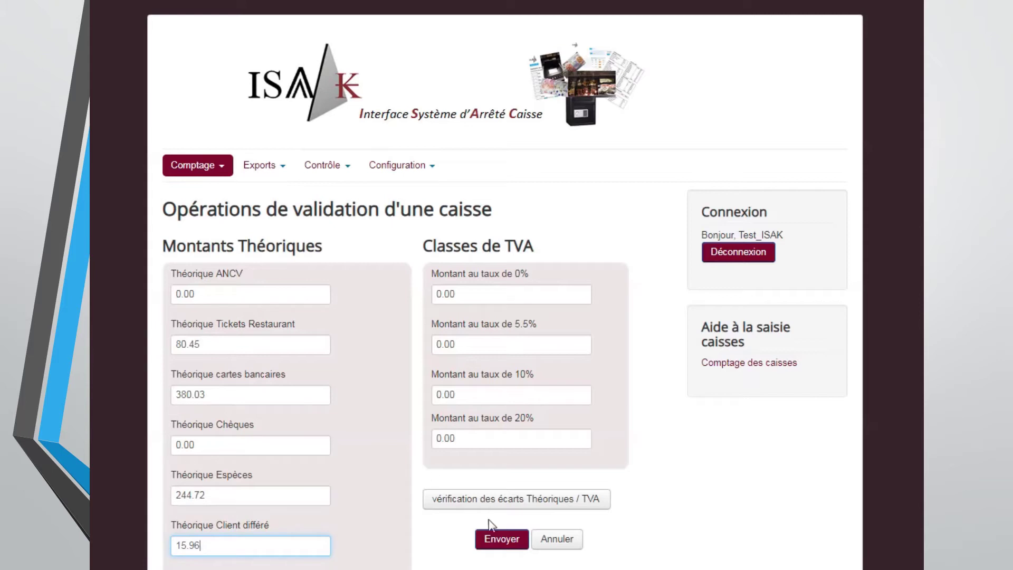
left_click(497, 541)
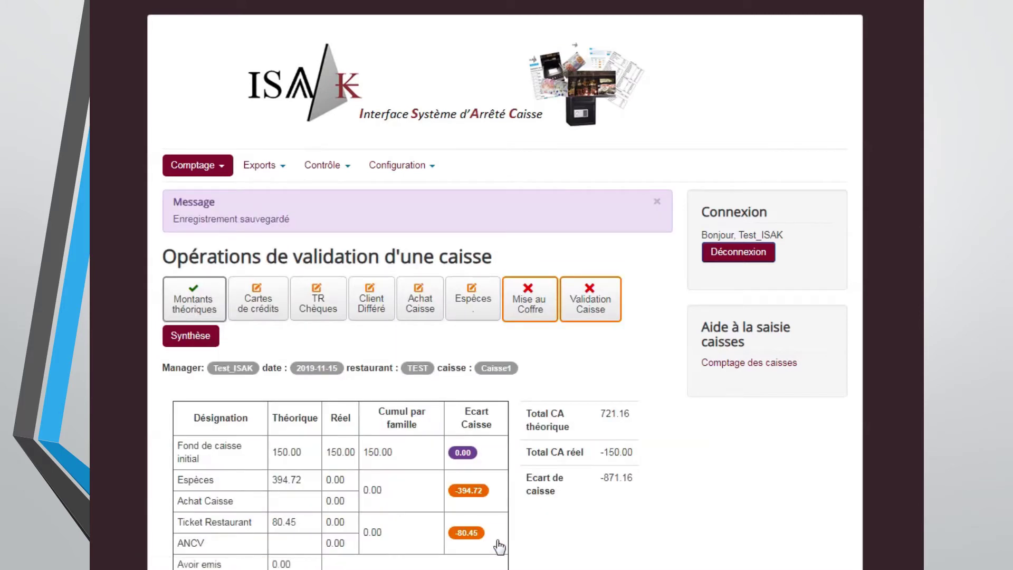
- In the register's credit card entry form, enter the CB CLESS amounts 77.23 and 283.2 on separate lines
scroll(269, 156, "down", 3)
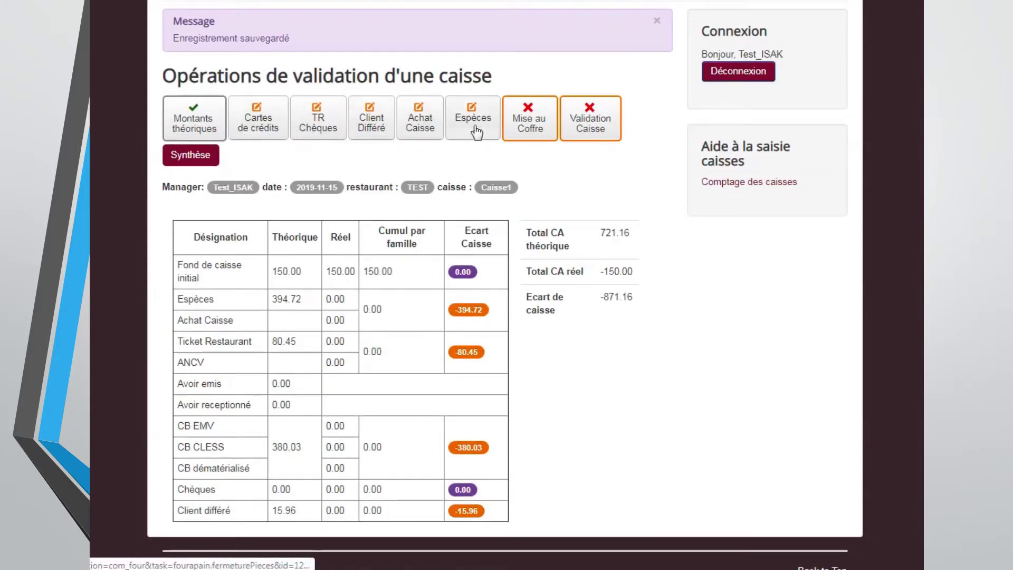
left_click(265, 129)
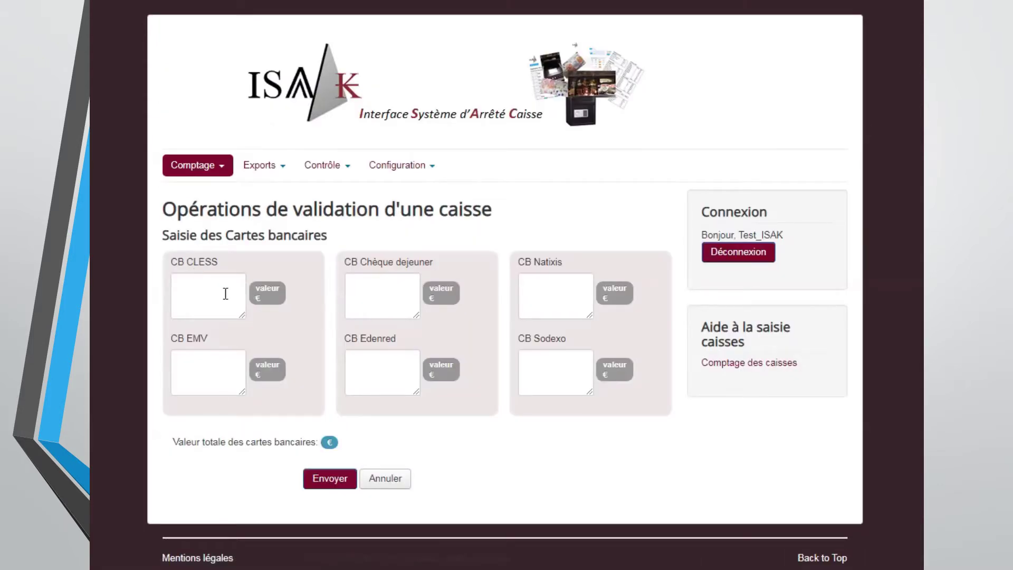
left_click(198, 291)
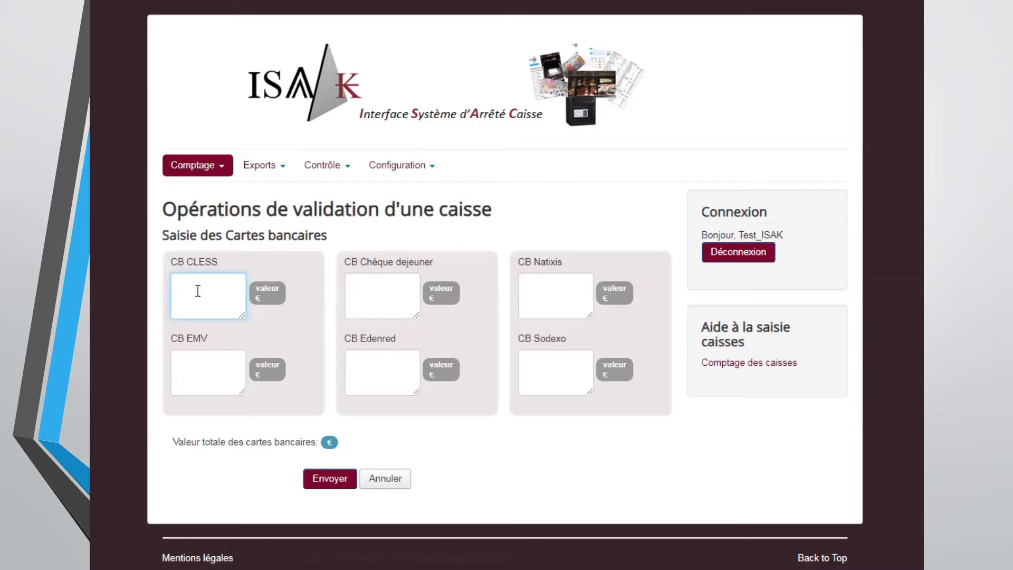
type("77.23")
key("Return")
type("283.2")
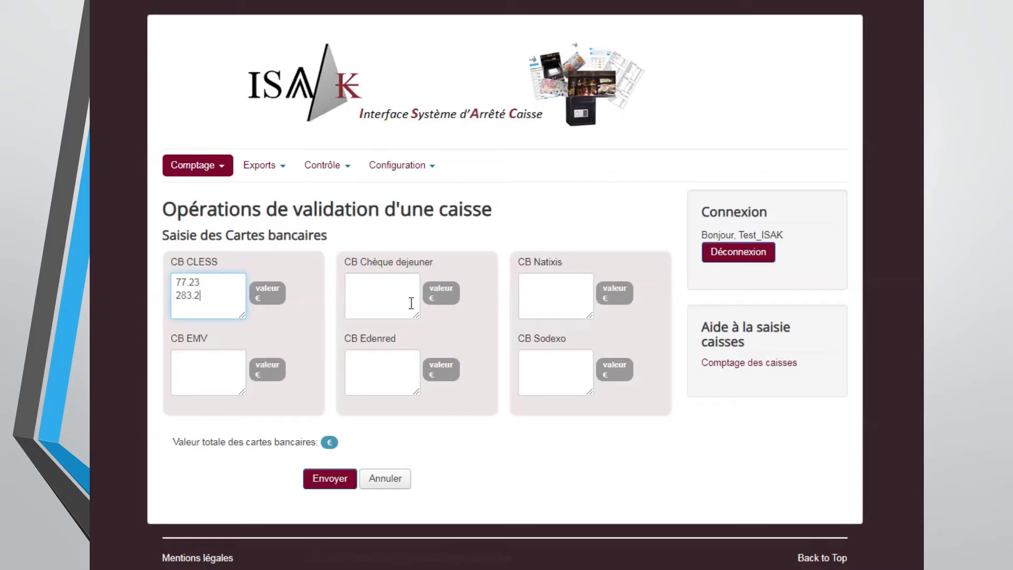
- Enter 12.10 for CB Edenred and 7.50 for CB Natixis, and submit the card amounts
left_click(384, 362)
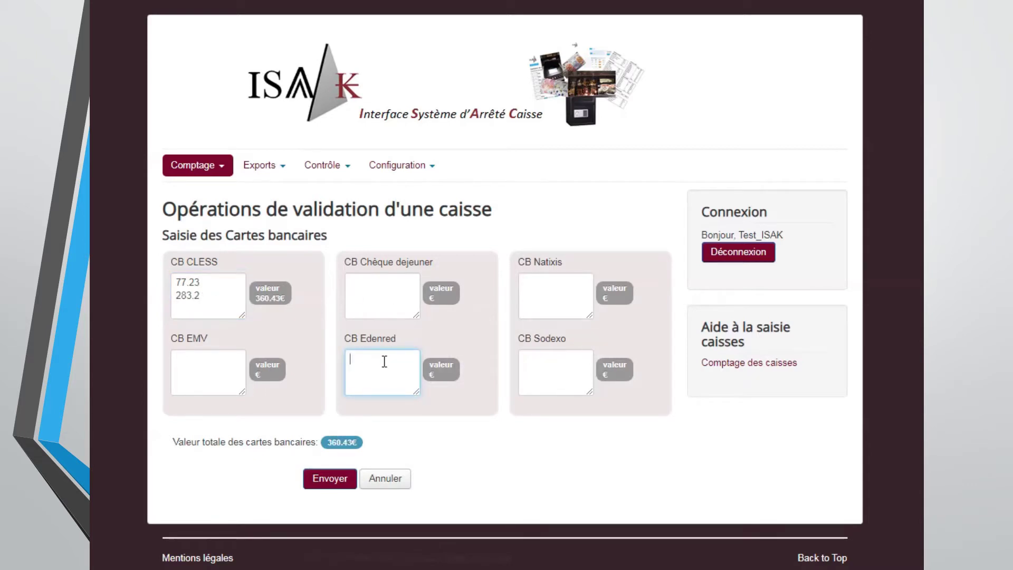
type("12.10")
left_click(547, 289)
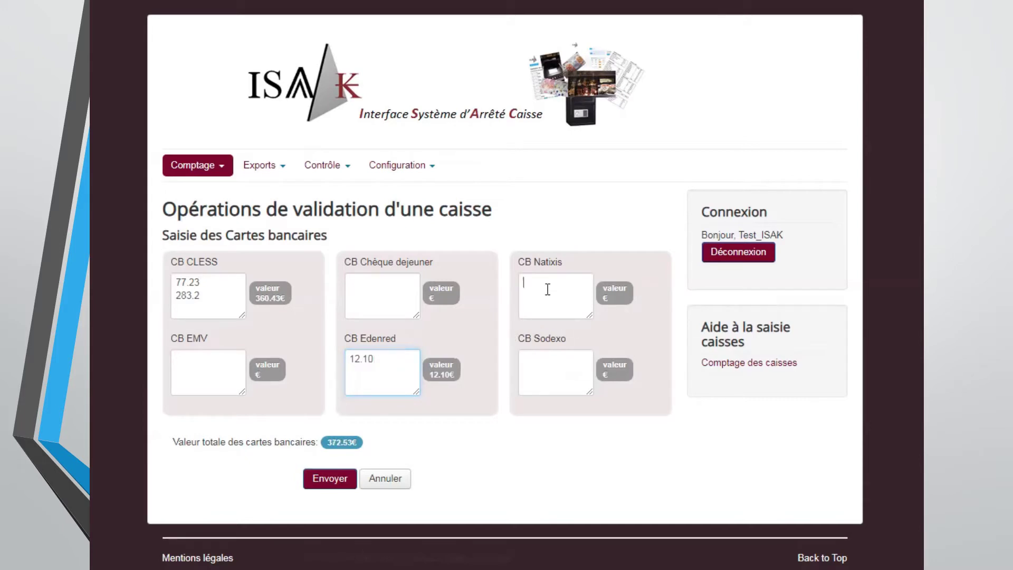
type("7.50")
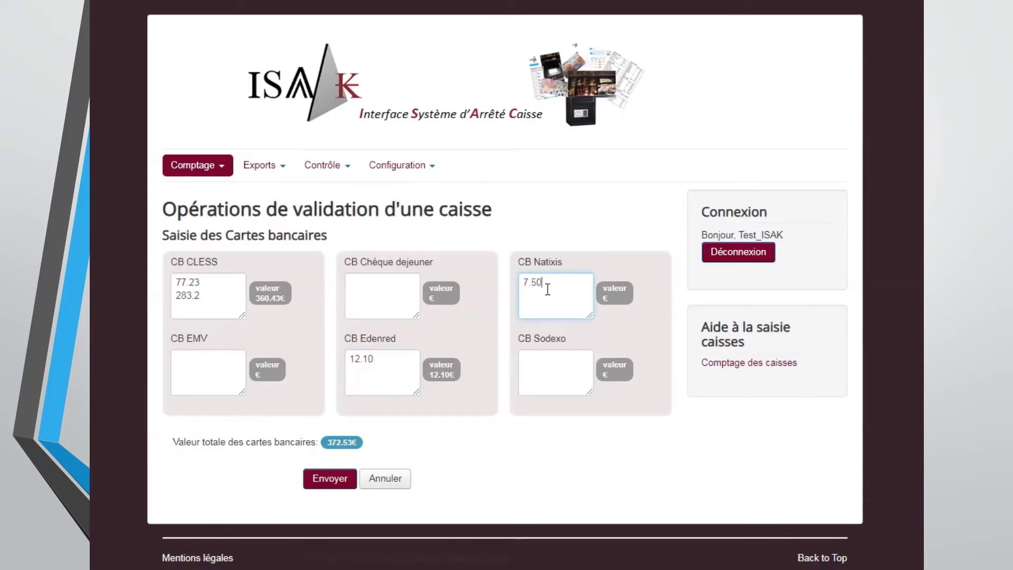
left_click(335, 482)
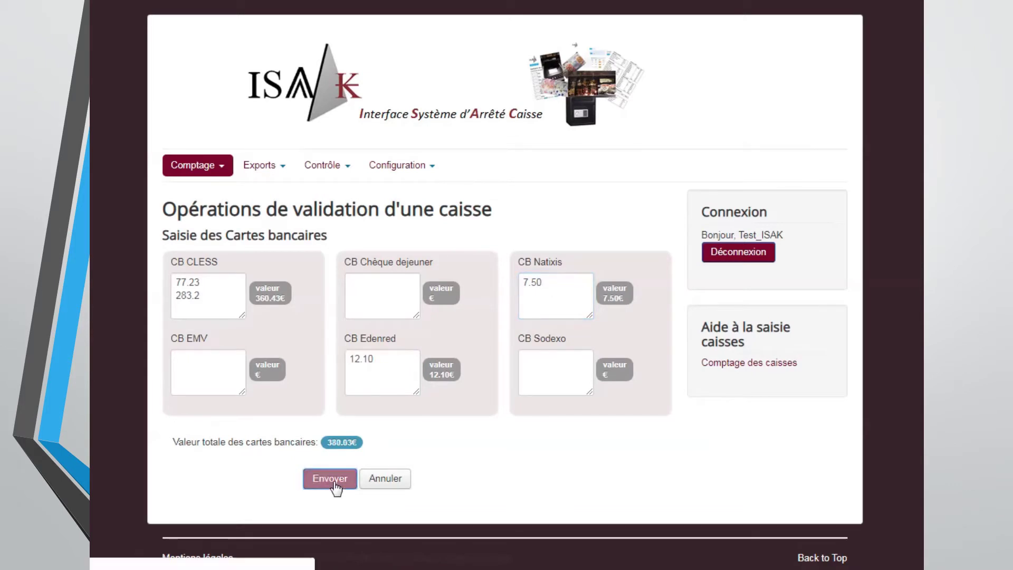
scroll(516, 459, "down", 3)
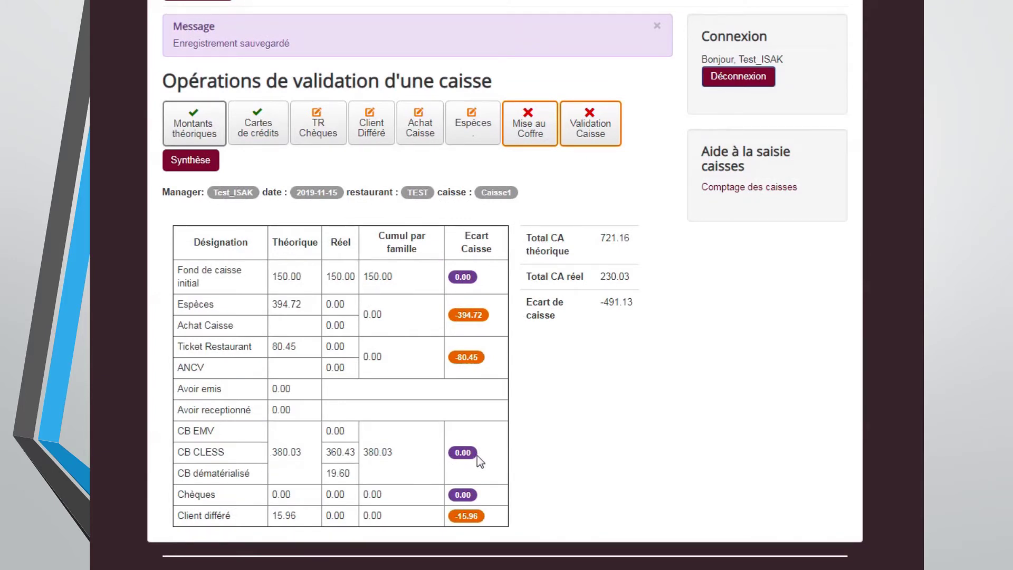
left_click_drag(478, 456, 447, 460)
left_click(604, 429)
- In the meal voucher and cheque entry form, enter 18.05 for TR Chèque déjeuner and 35.60 for TR Edenred
scroll(603, 430, "up", 1)
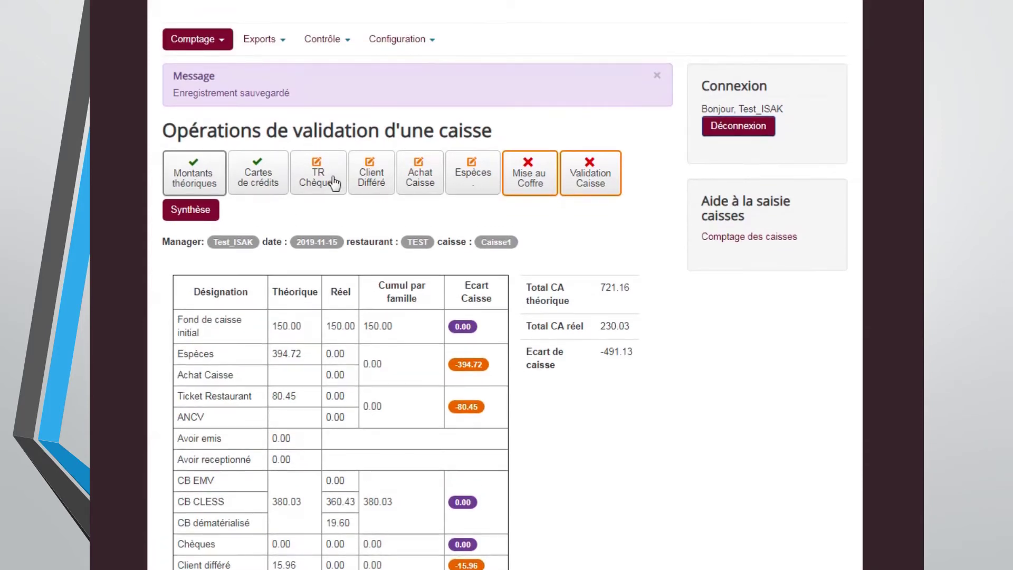
left_click(333, 183)
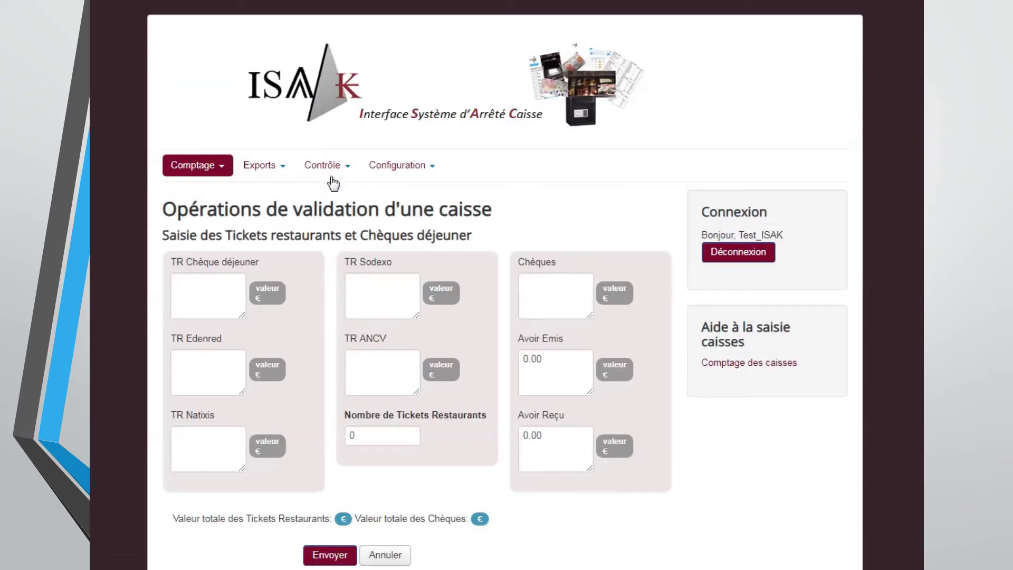
scroll(512, 301, "down", 1)
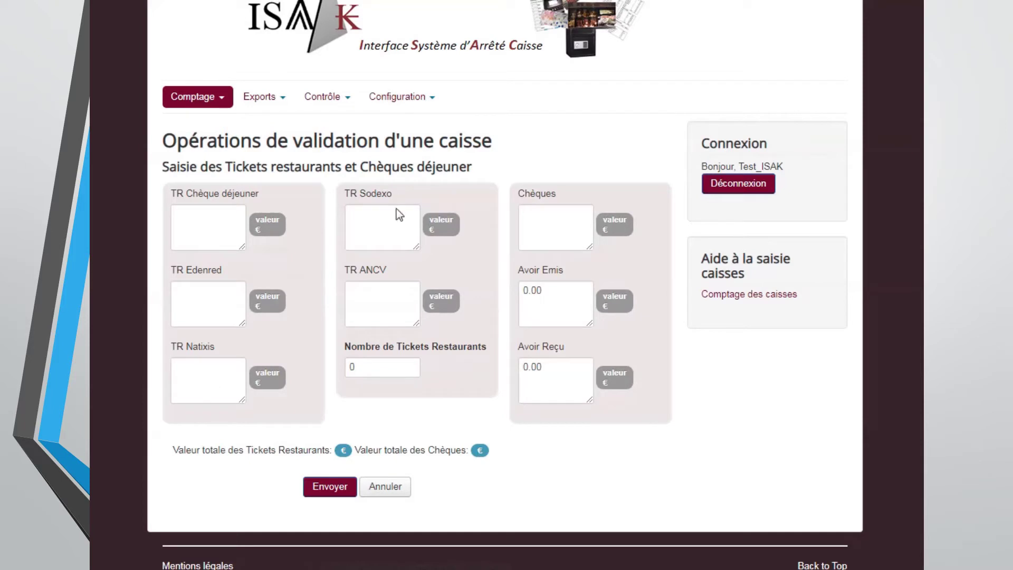
mouse_move(532, 357)
left_click(197, 227)
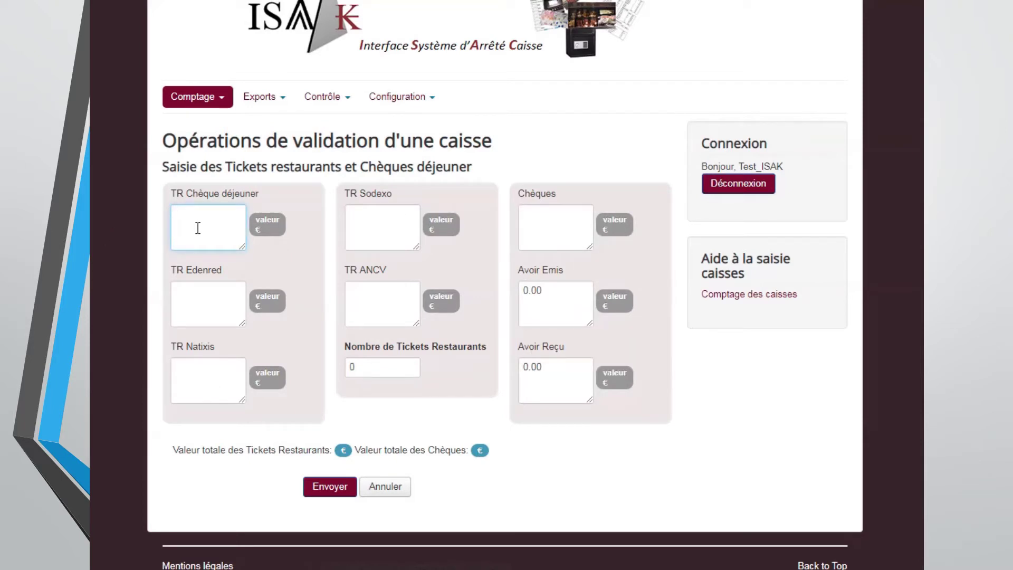
type("18.05")
left_click(196, 300)
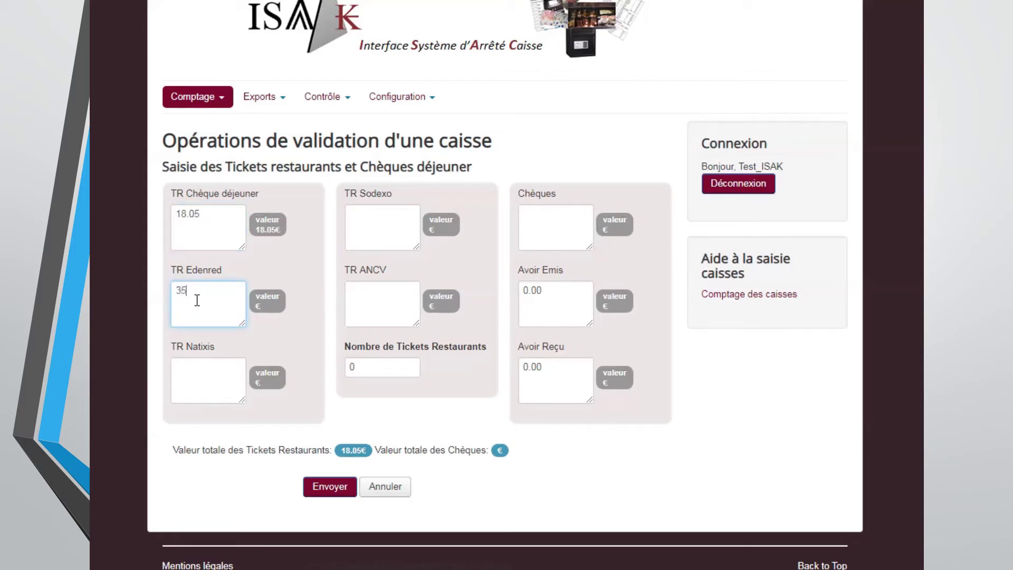
type("35.60")
- Enter 26.80 for TR Sodexo and set the number of meal vouchers to 9
left_click(381, 224)
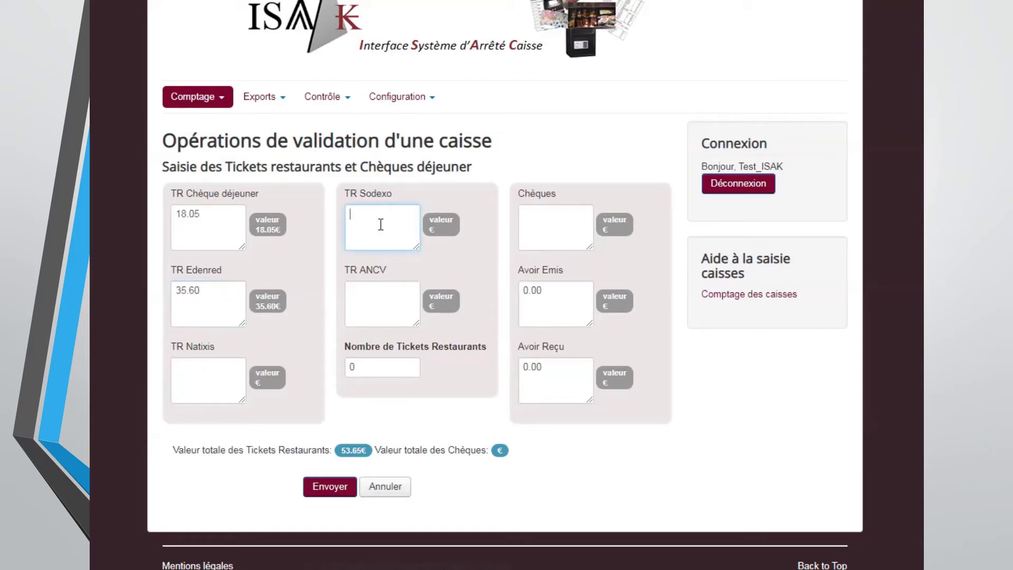
type("26.80")
left_click(368, 370)
key("BackSpace")
type("9")
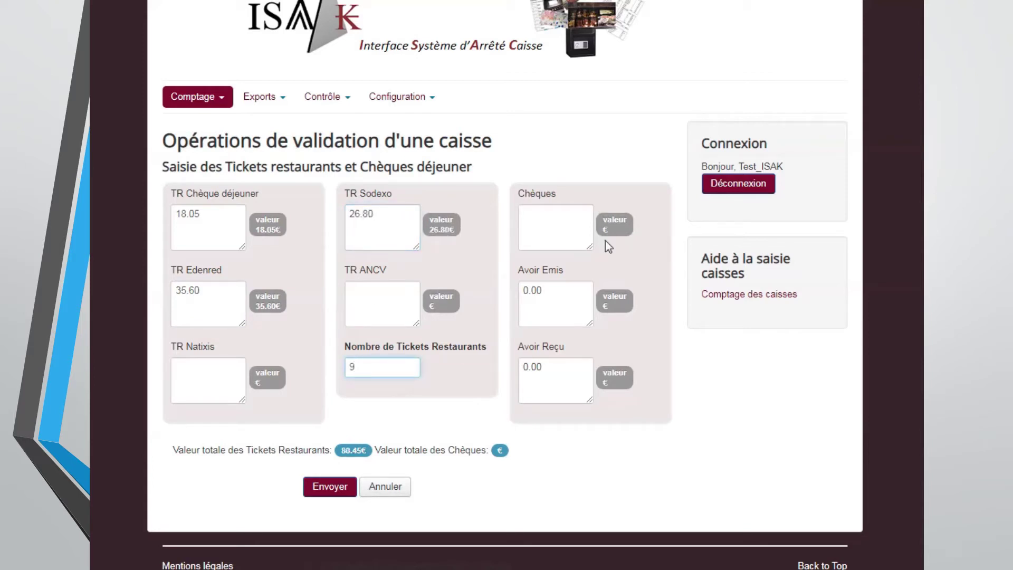
- Set Avoir Emis to 3.54 and Avoir Reçu to 5.80, and submit the voucher and cheque form
left_click(547, 296)
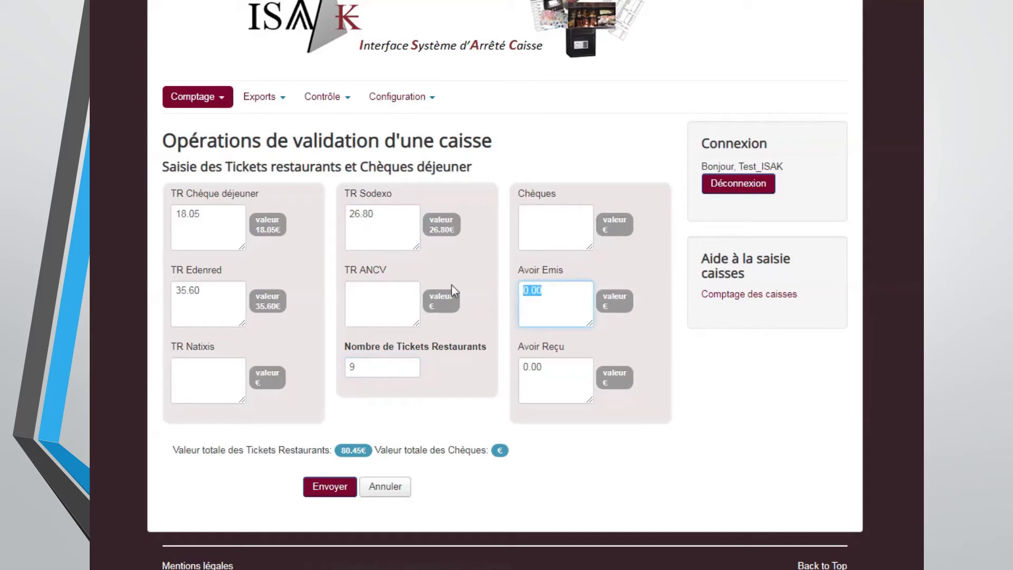
type("3.54")
left_click(552, 372)
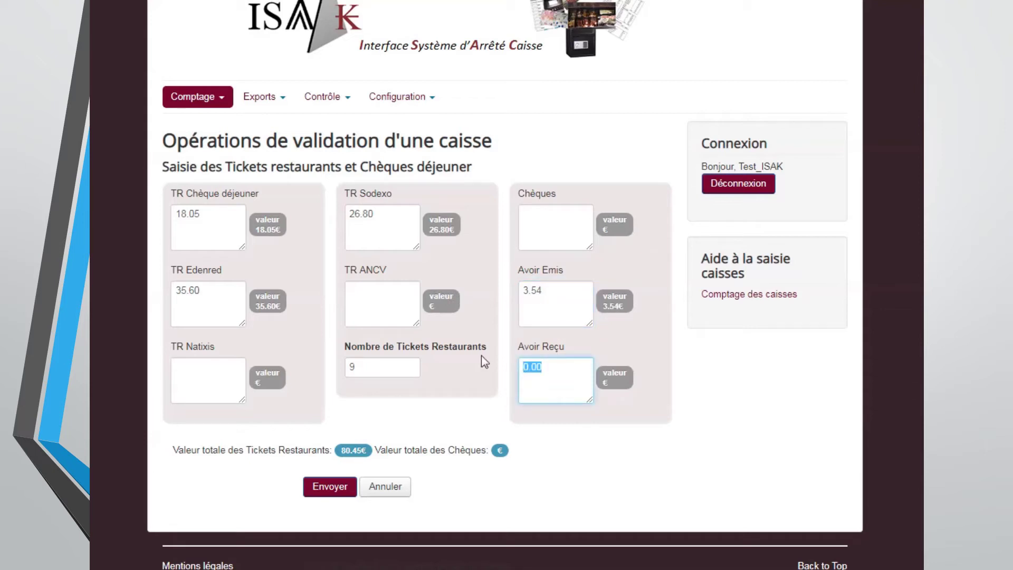
type("5.80")
left_click(330, 489)
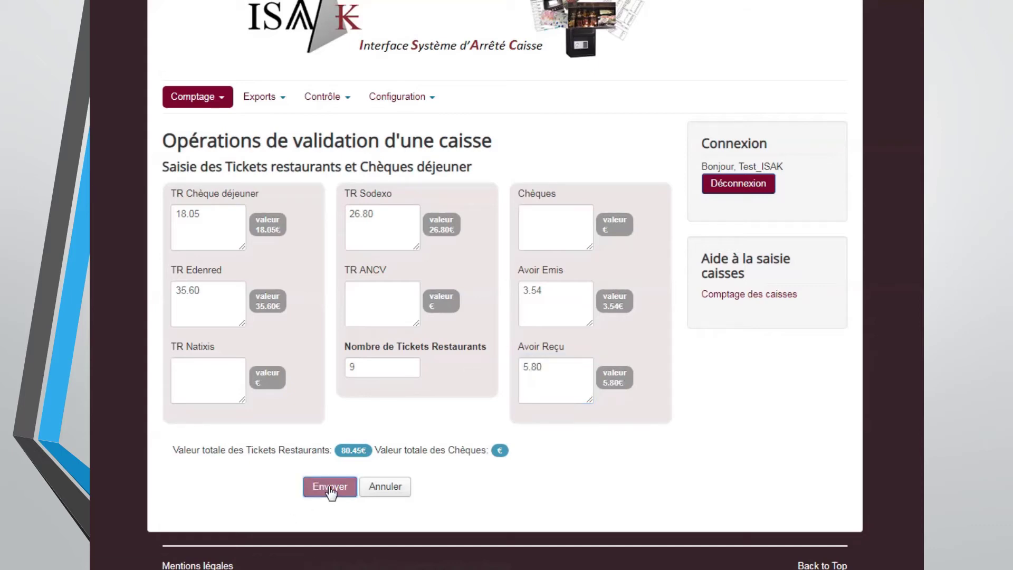
scroll(546, 399, "down", 3)
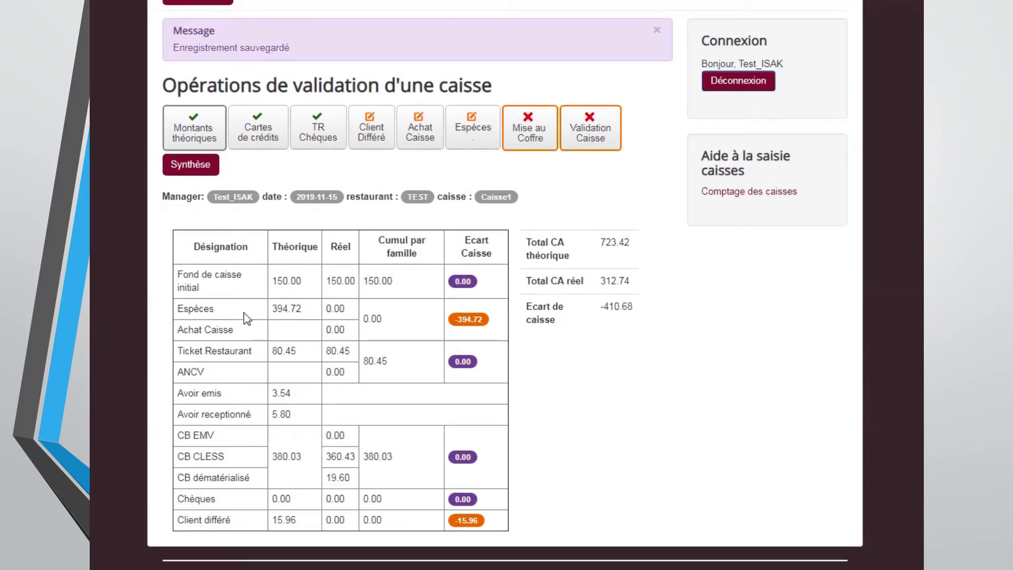
- Check the Ticket Restaurant line's theoretical amount, family total and discrepancy in the summary table
double_click(288, 351)
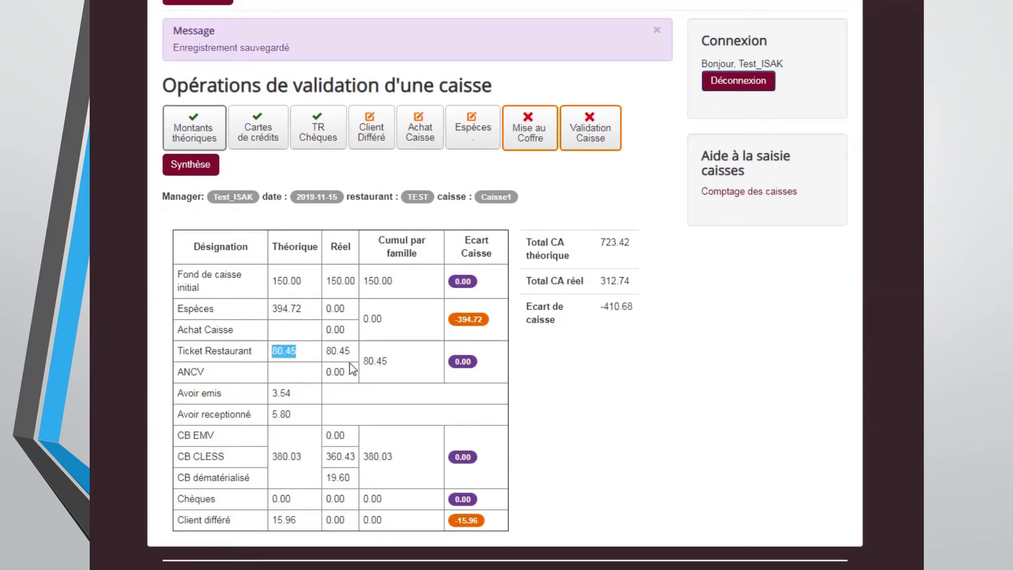
left_click(378, 362)
left_click_drag(377, 363, 360, 362)
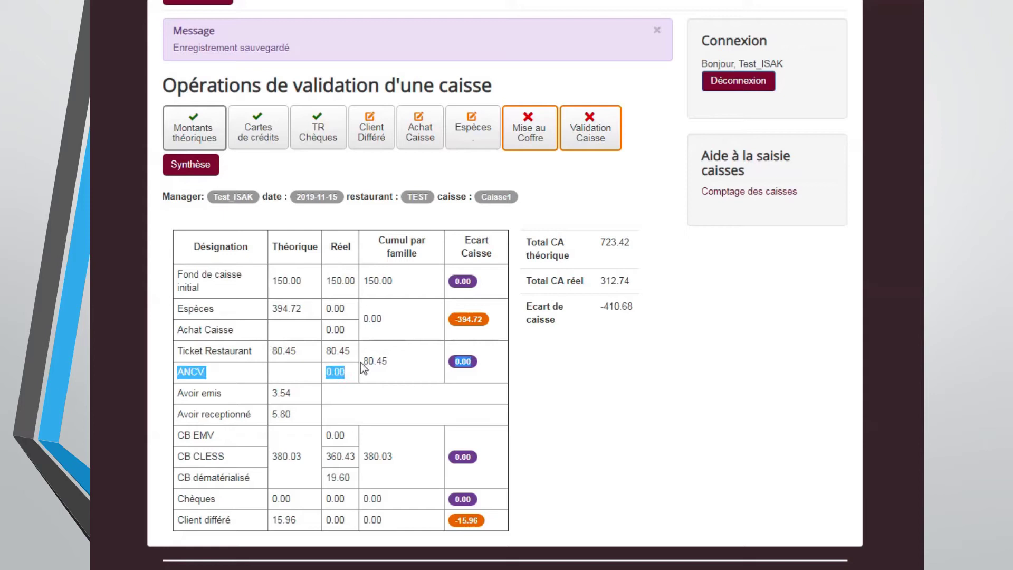
left_click(388, 364)
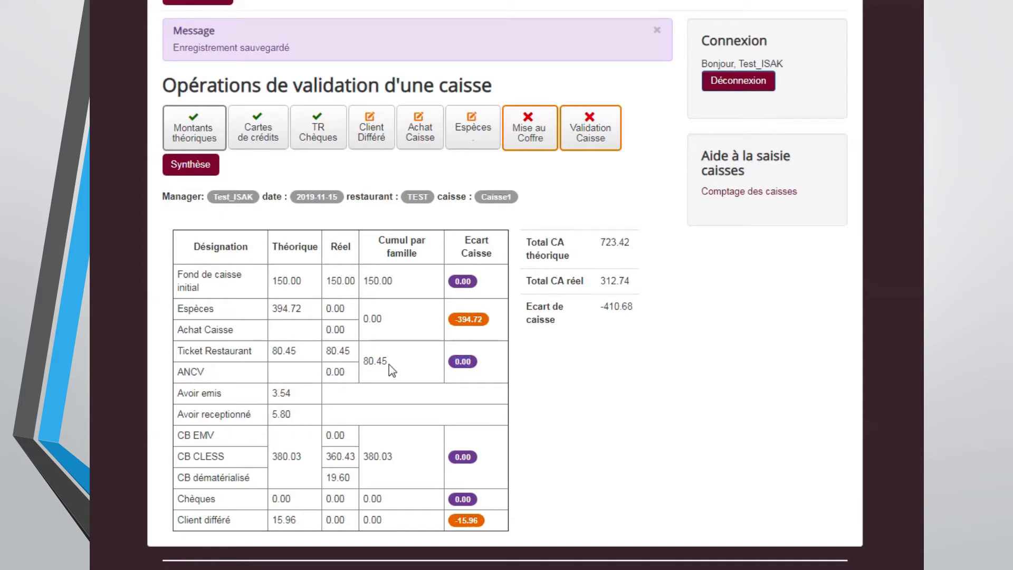
double_click(475, 366)
- In the deferred client form, enter 15.96 for GOOD TO GO and submit it
left_click(385, 136)
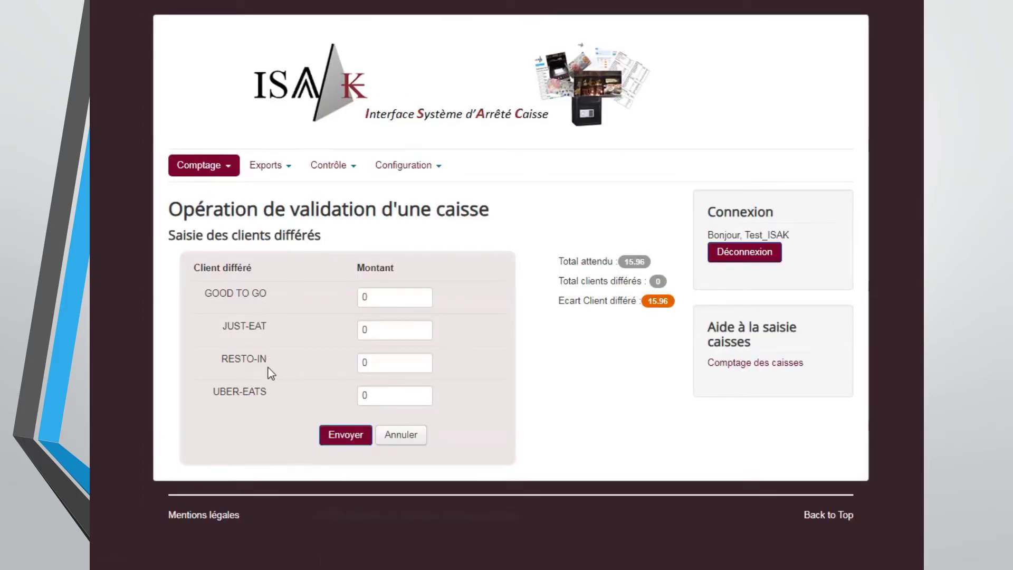
double_click(375, 297)
type("15.96")
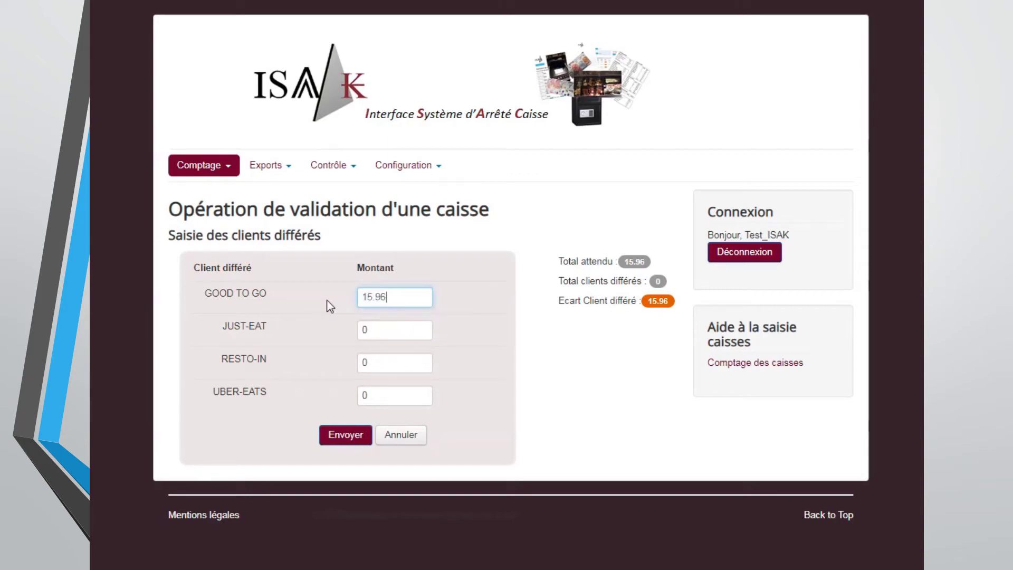
left_click(337, 445)
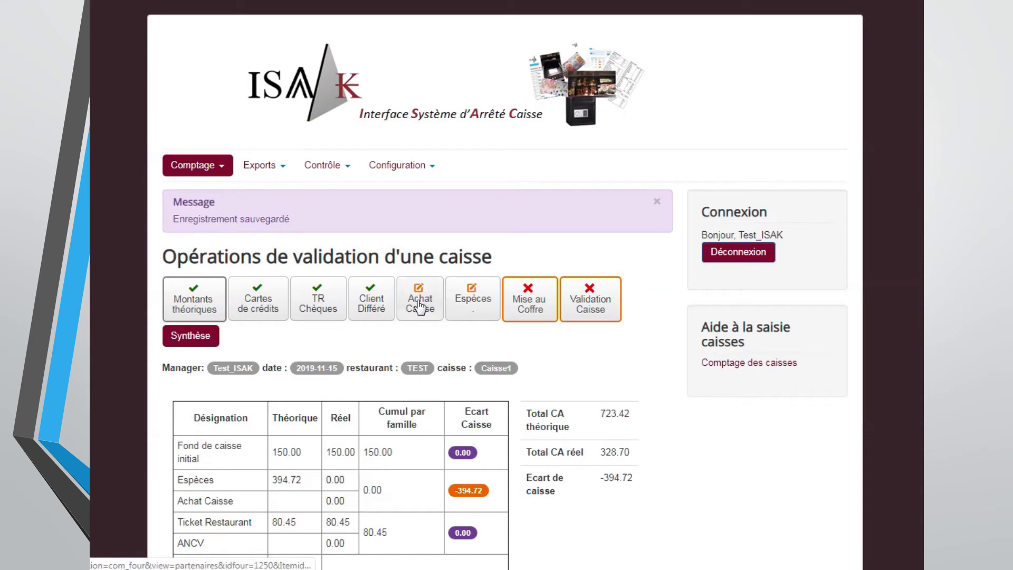
- Add a new cash purchase entry with an amount of 2.00 and a TVA rate of 20%
left_click(420, 305)
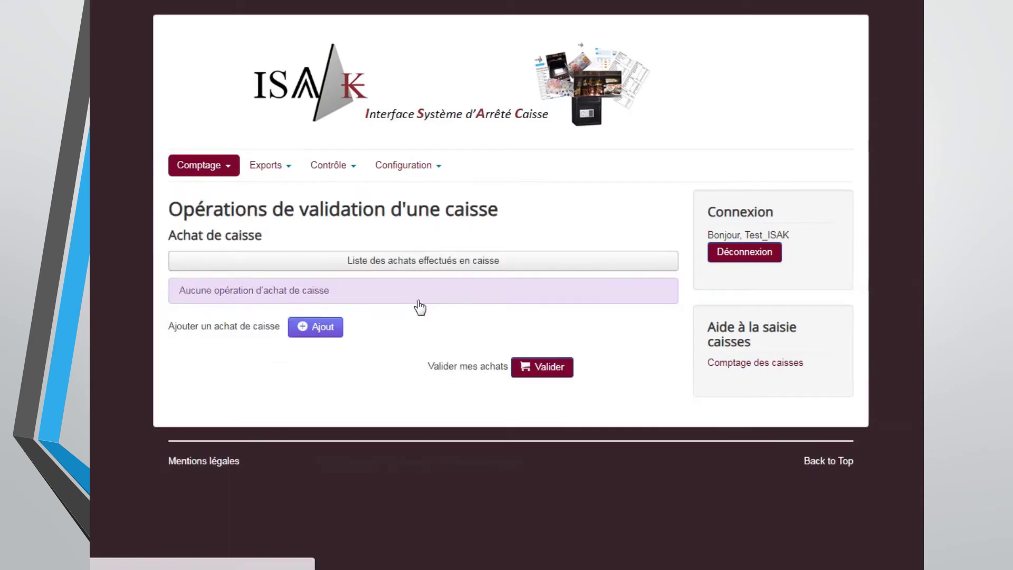
left_click(314, 333)
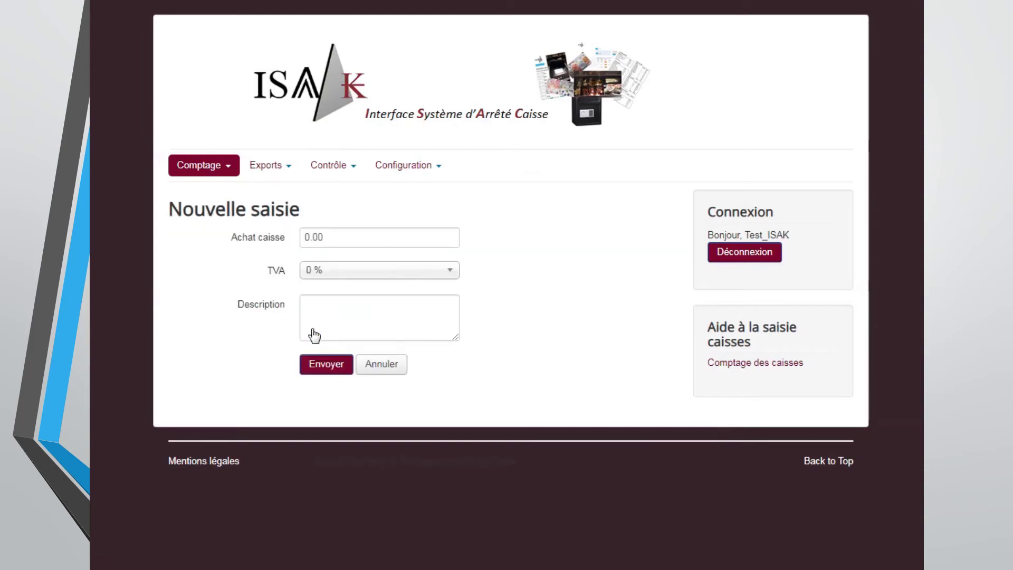
left_click(338, 234)
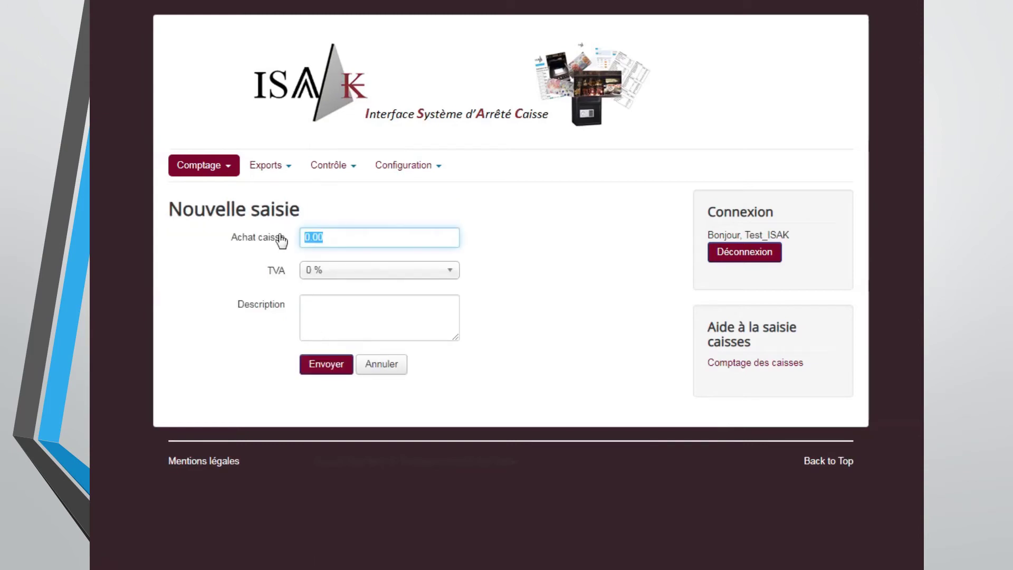
type("2")
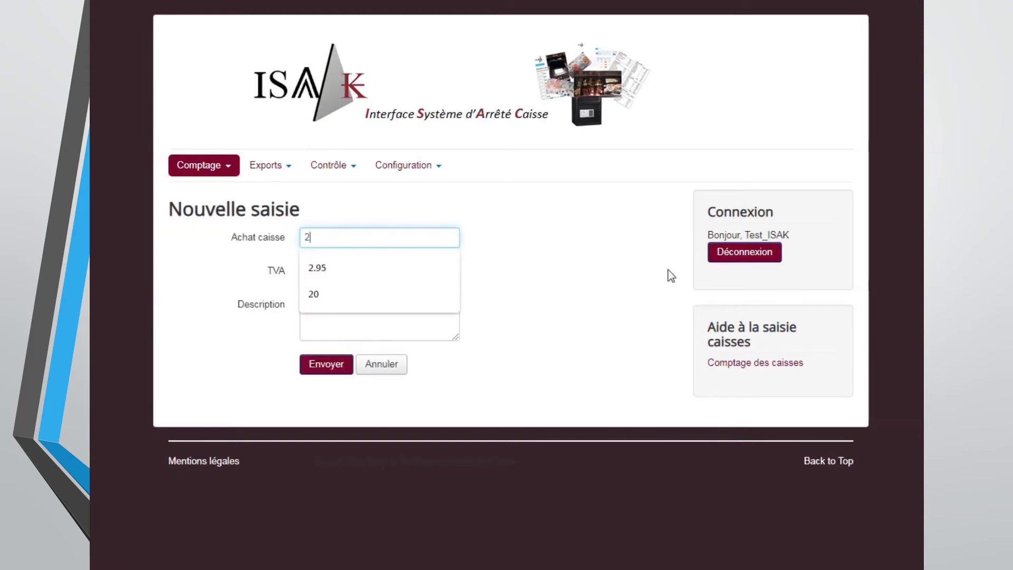
type(".00")
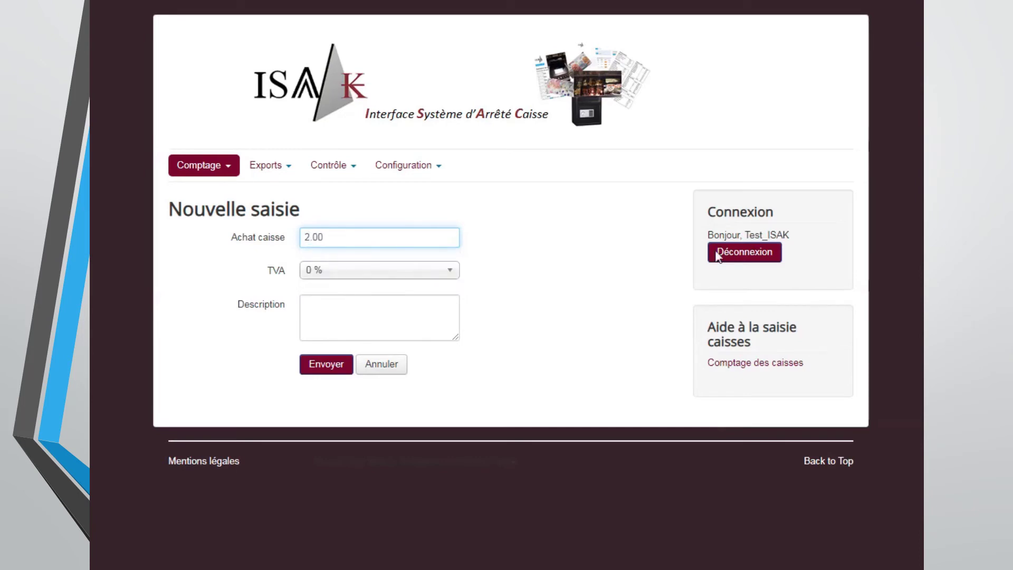
left_click(407, 273)
left_click(353, 343)
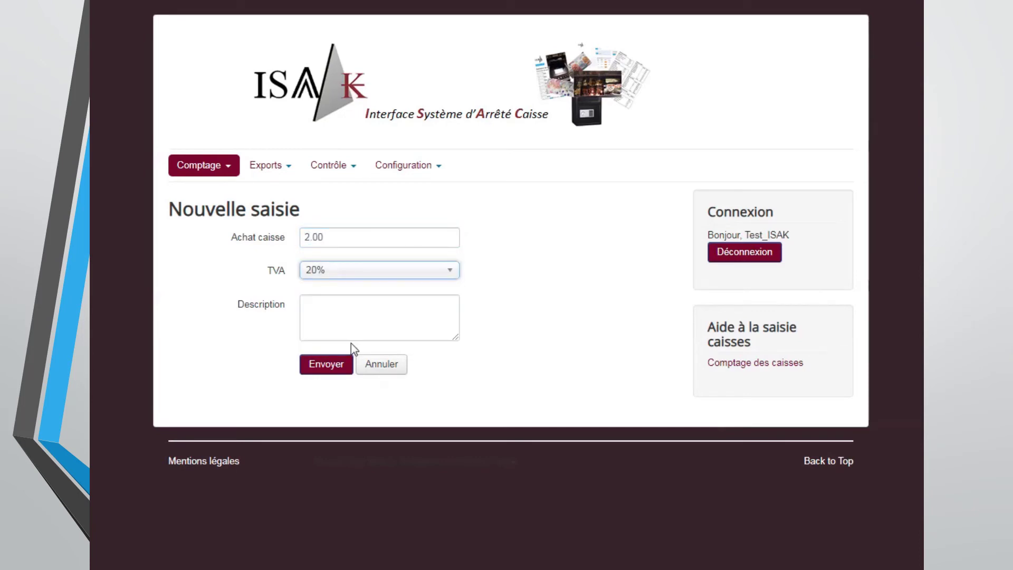
- Describe the cash purchase as STYLOS, submit the entry and validate the purchases
left_click(339, 312)
type("ST")
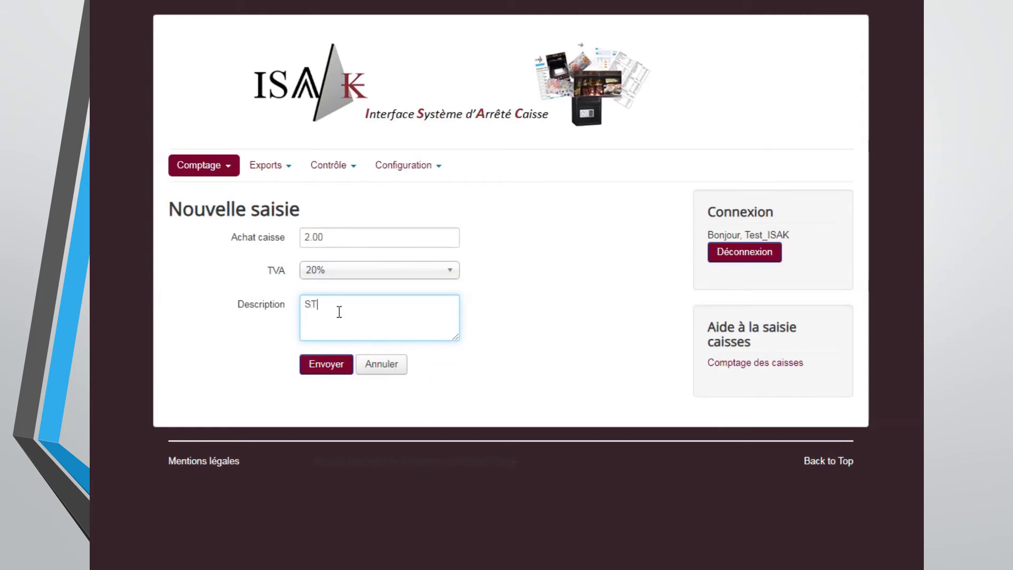
type("YLOS")
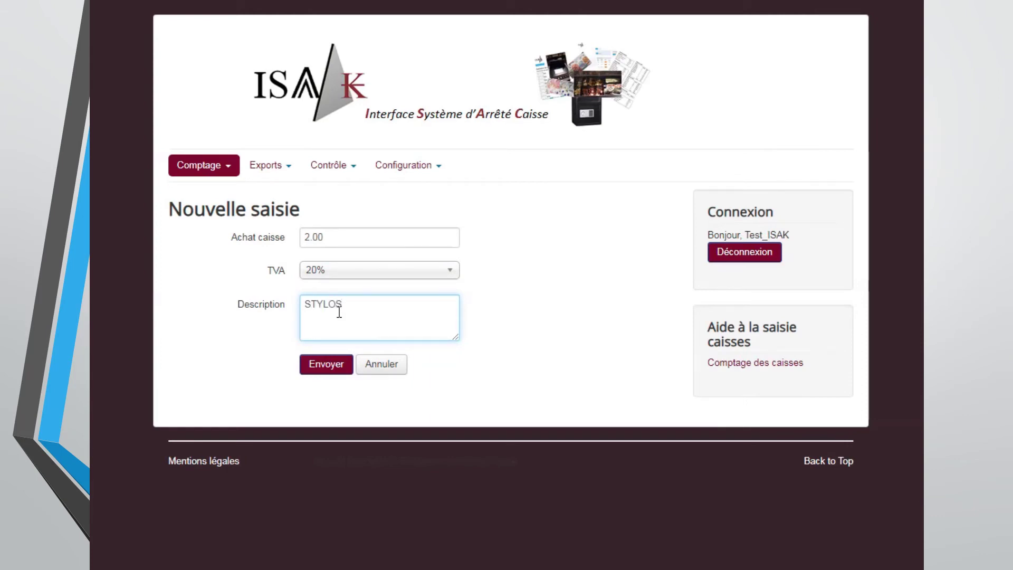
left_click(316, 367)
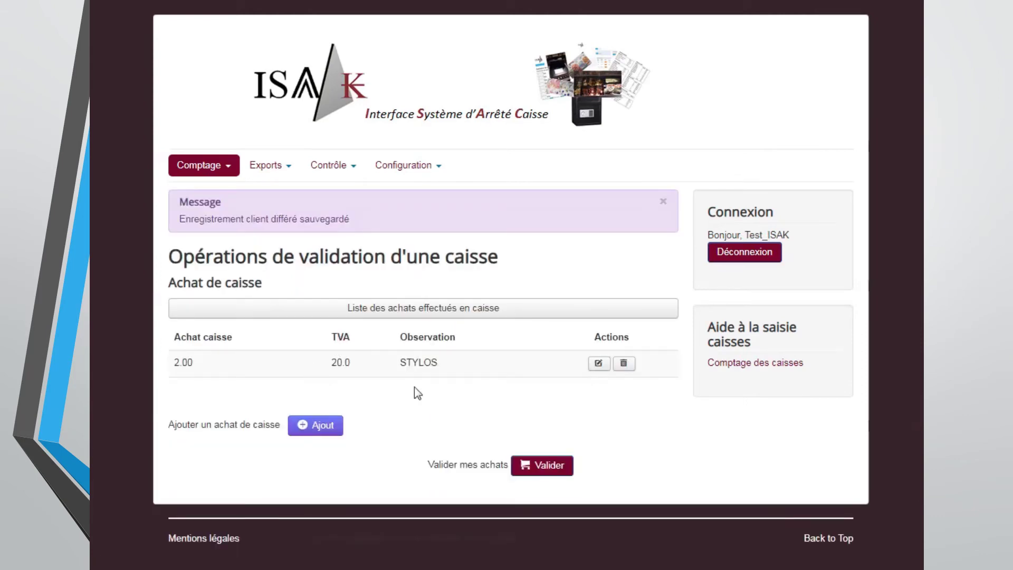
left_click(557, 468)
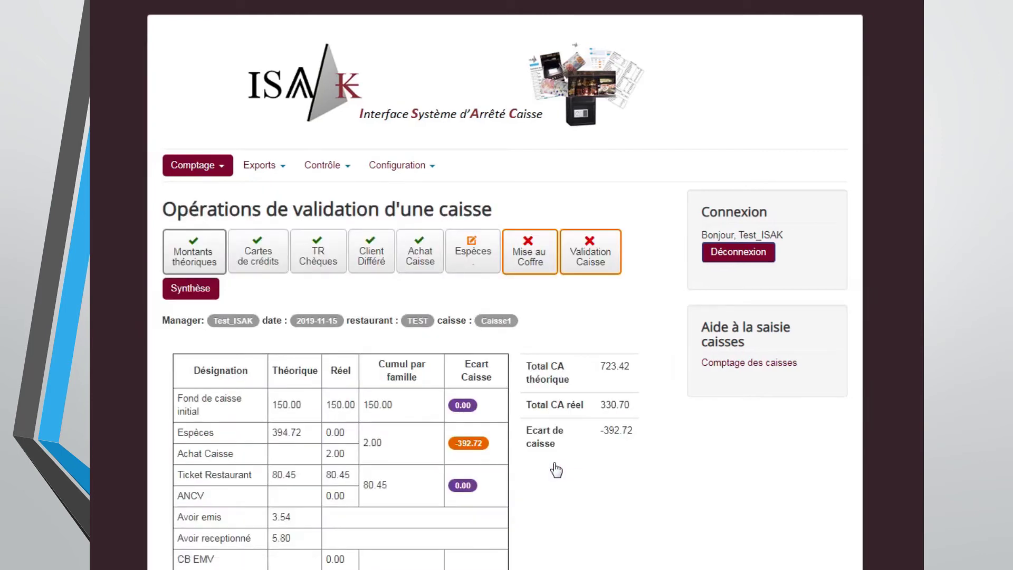
- In the closing cash count form, set the coin quantities to 61 for 1 cent, 62 for 2 cents and 28 for 5 cents
left_click(475, 259)
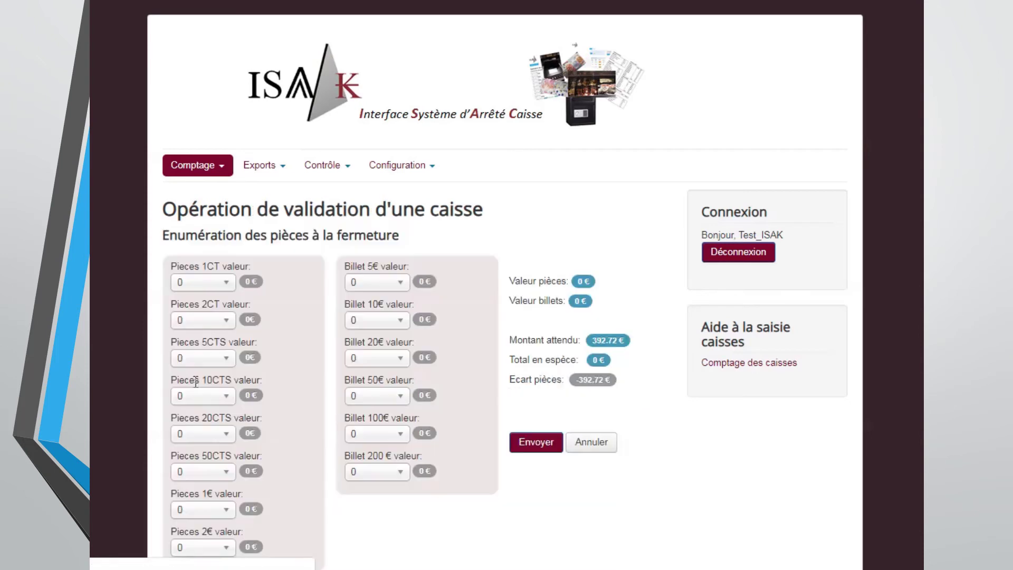
left_click(224, 289)
mouse_move(226, 334)
left_mouse_down()
mouse_move(222, 389)
mouse_move(223, 325)
left_mouse_up()
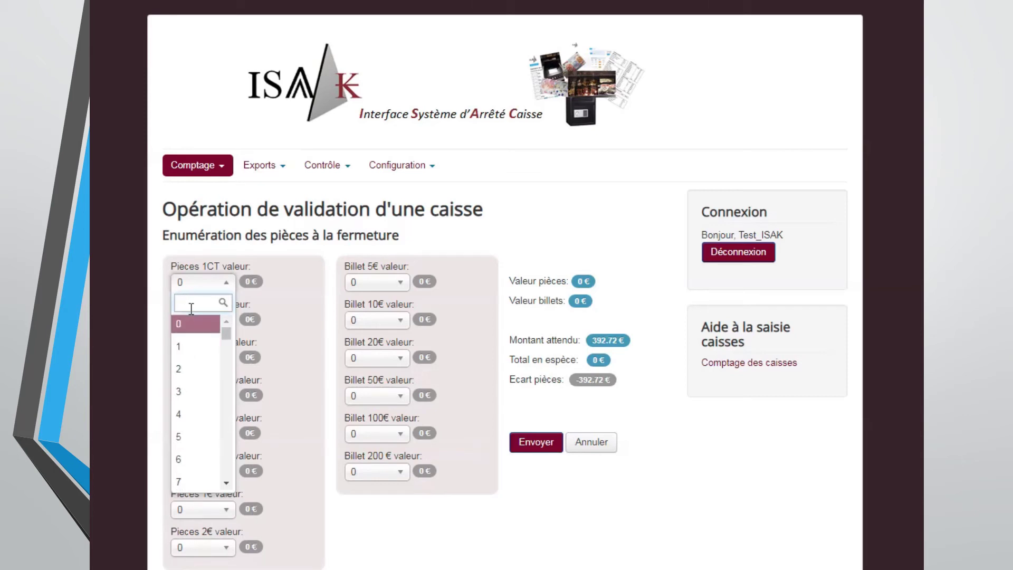
type("61")
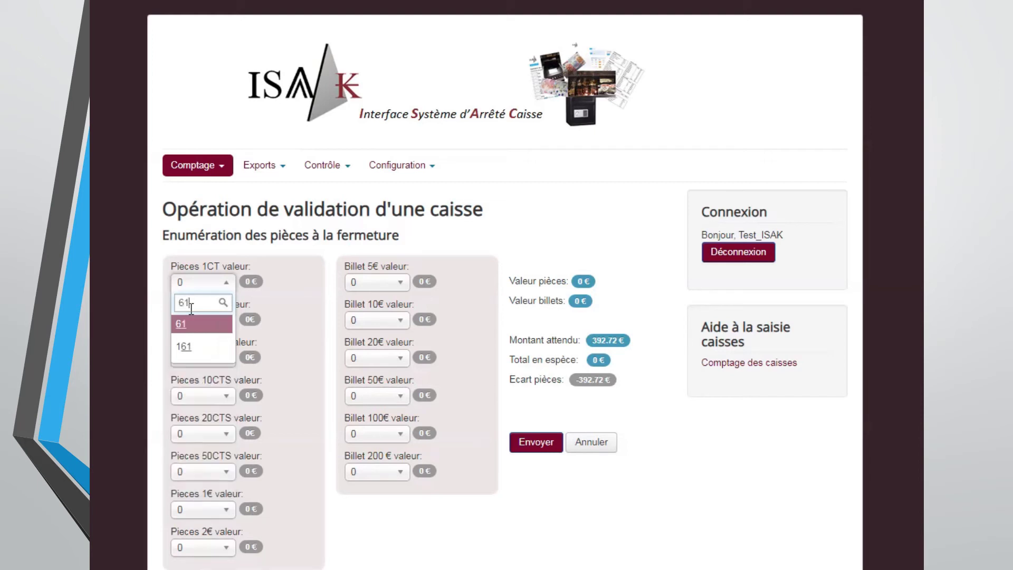
key("Tab")
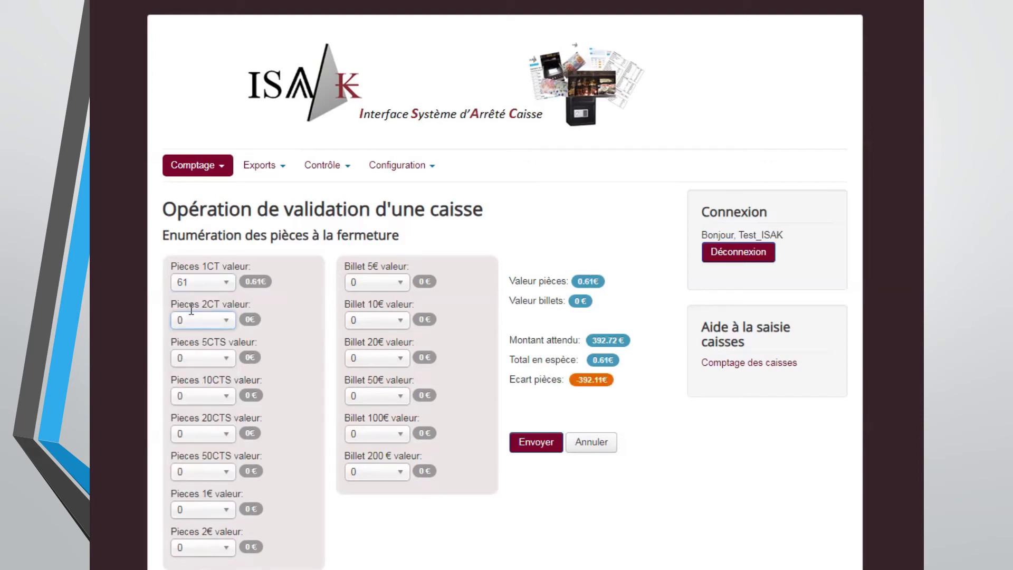
type("62")
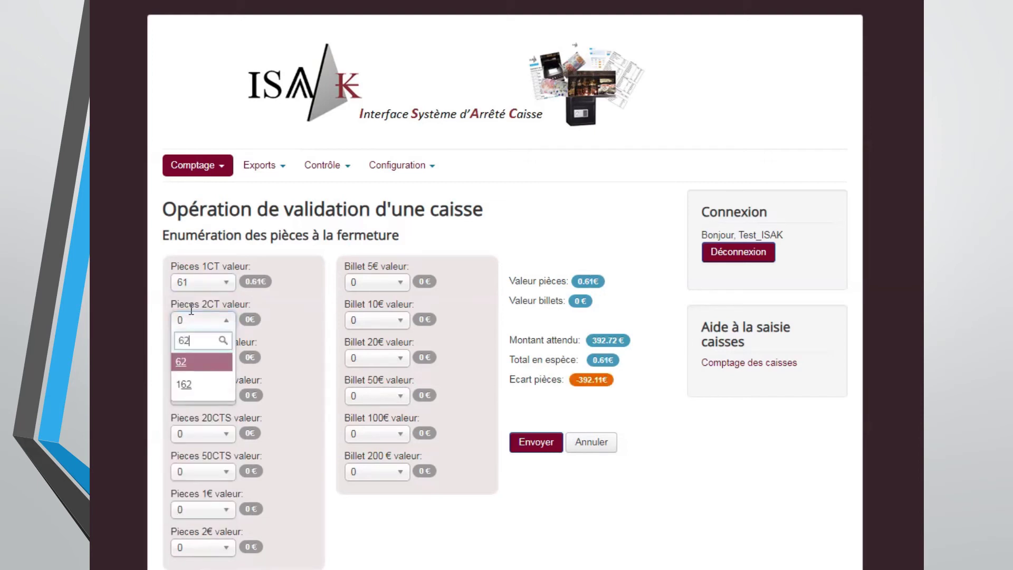
key("Tab")
type("28")
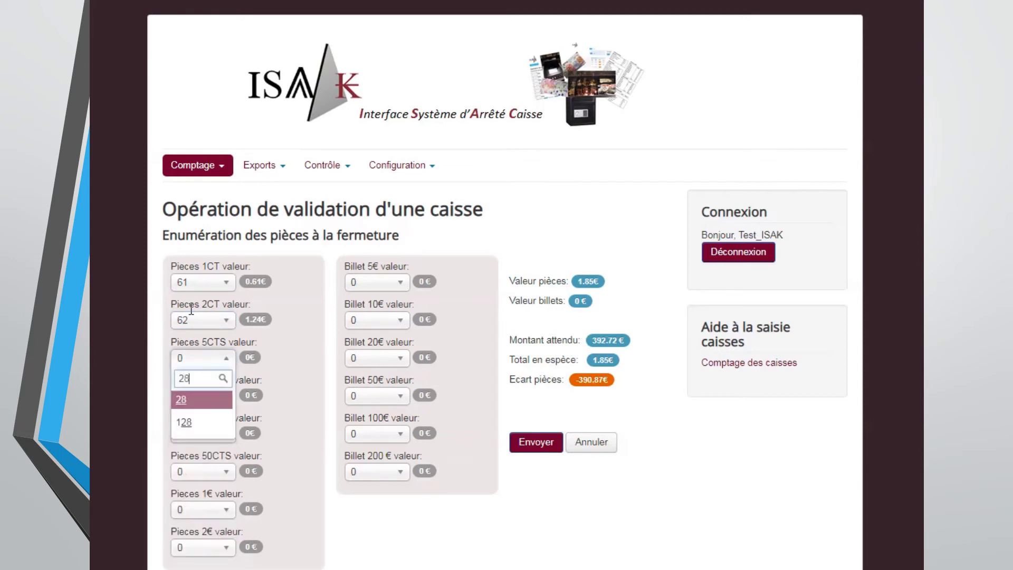
key("Tab")
- Set the coin quantities to 53 for 10 cents, 42 for 20 cents and 54 for 50 cents
type("53")
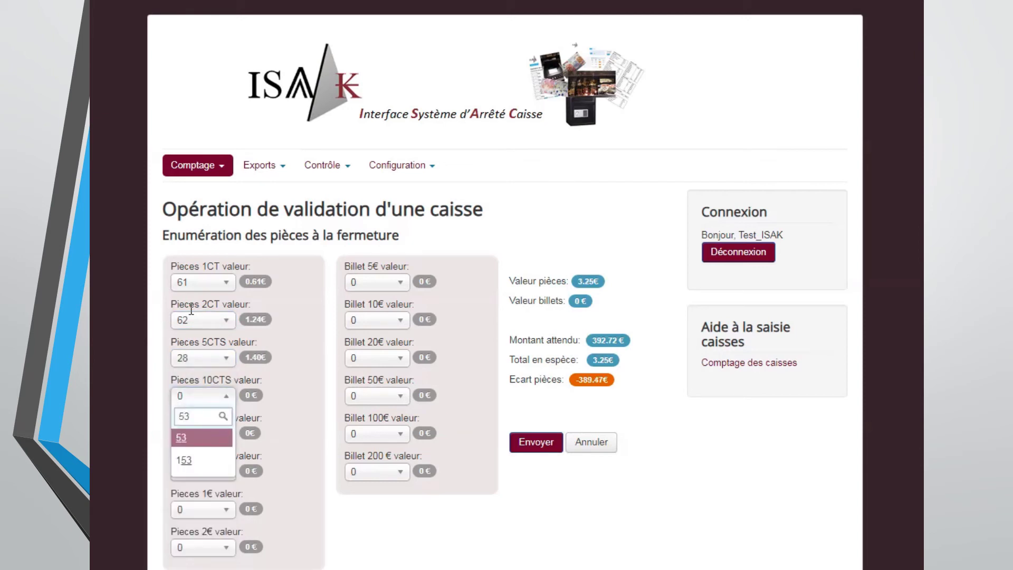
key("Tab")
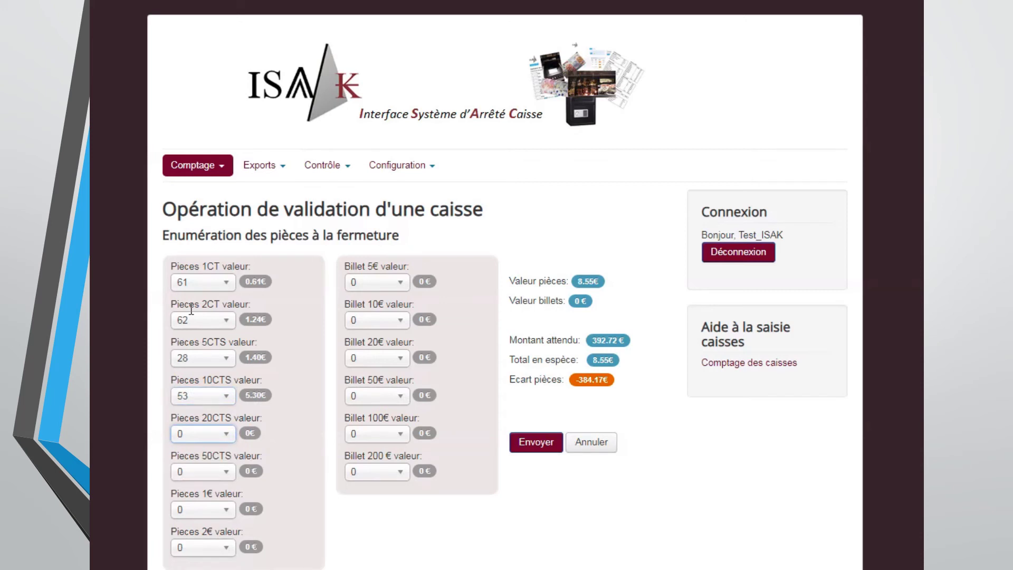
type("42")
key("Tab")
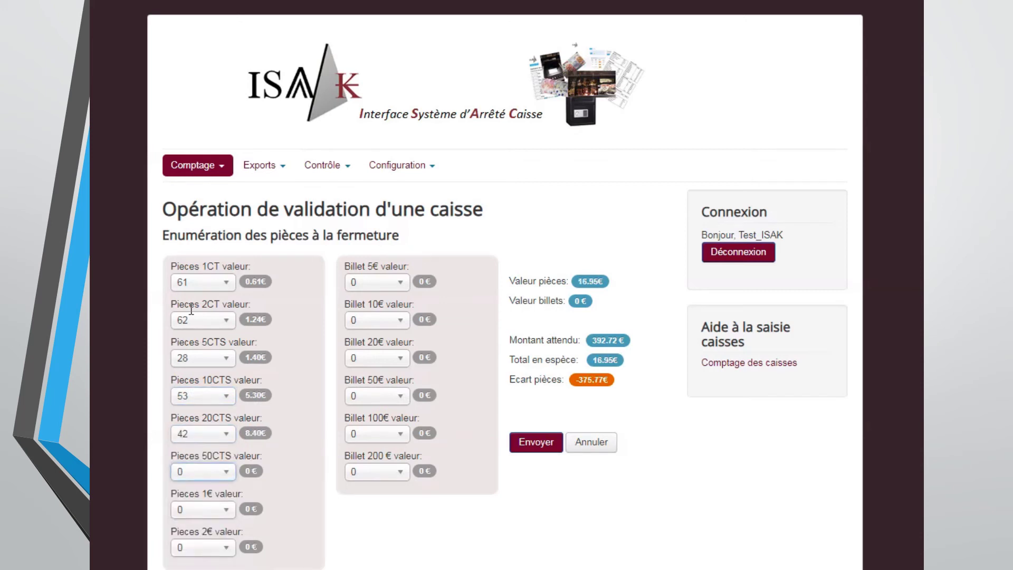
type("54")
key("Tab")
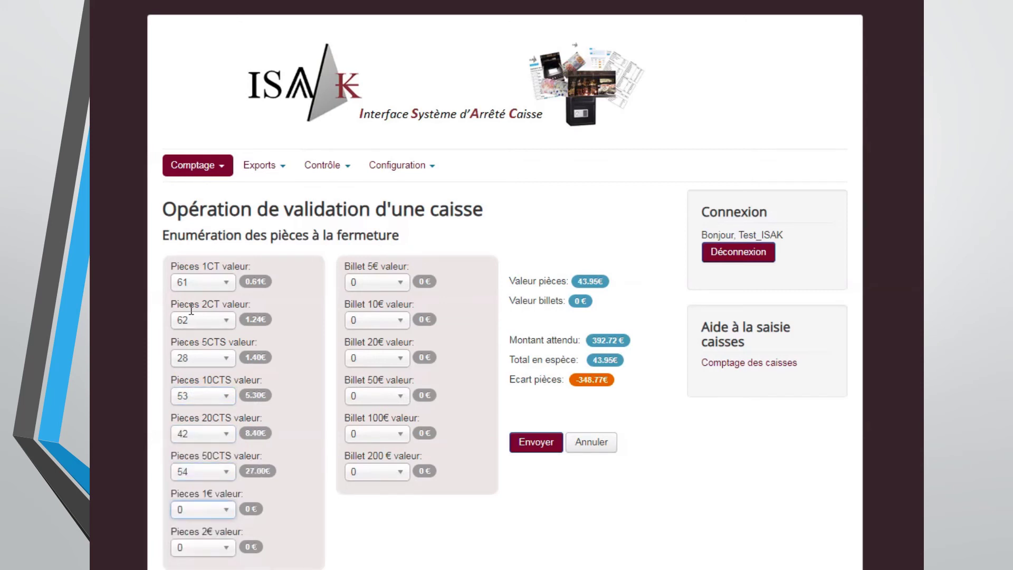
- Set the coin quantities to 26 for 1 € and 24 for 2 €
type("26")
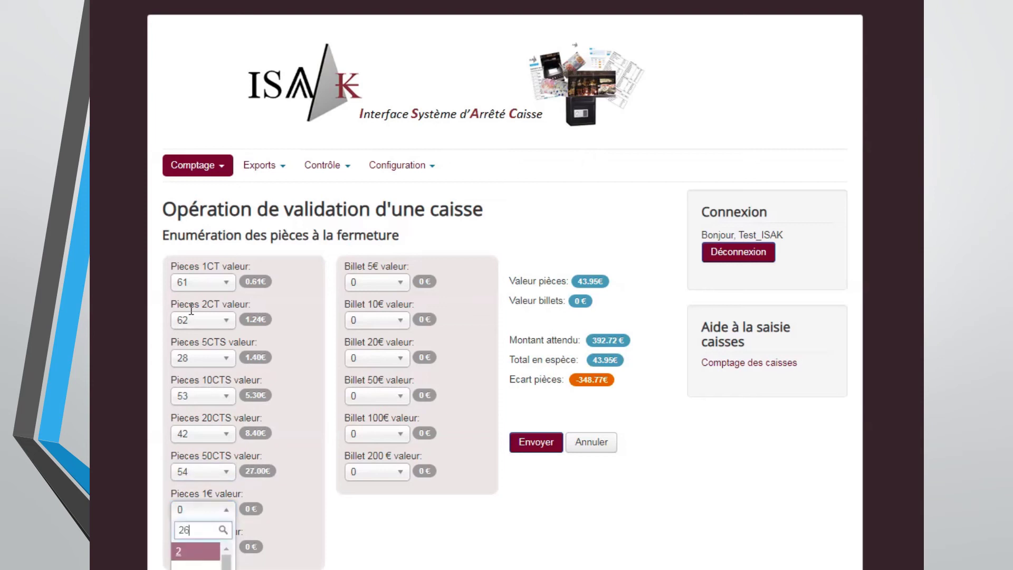
key("Tab")
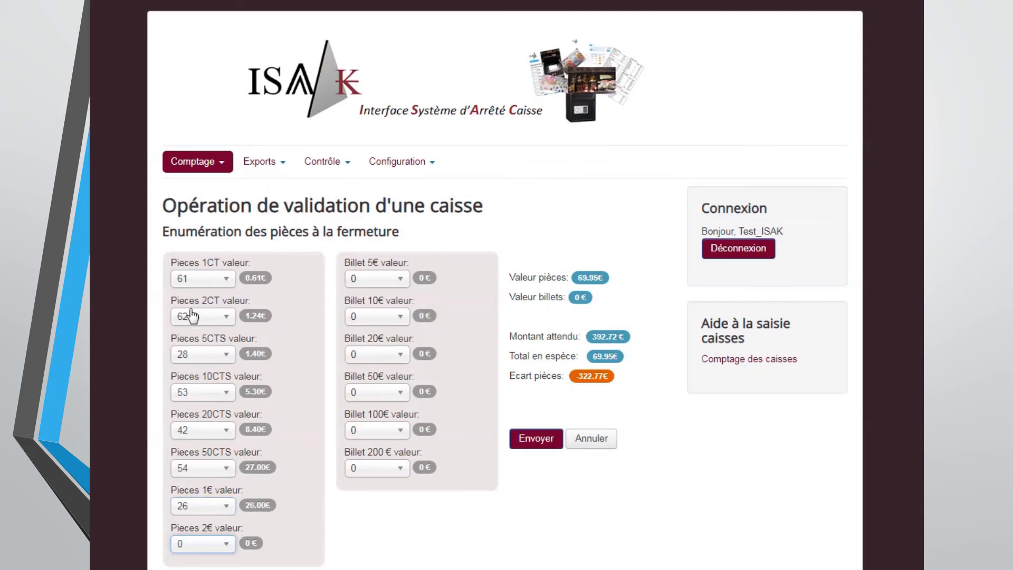
type("24")
key("Tab")
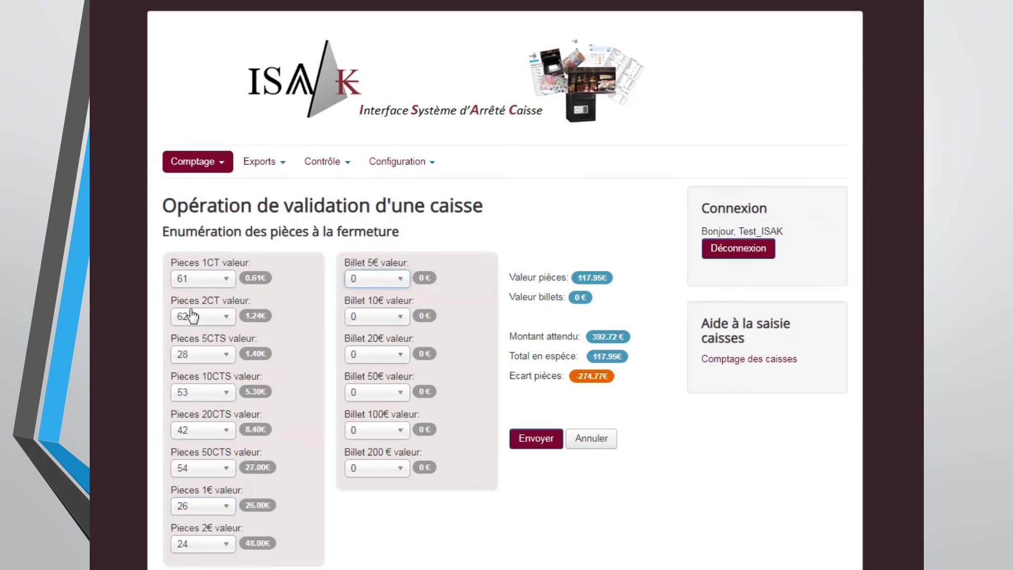
- Set the banknote quantities to 1 for 5 €, 4 for 10 €, 9 for 20 € and 1 for 50 €, and submit the cash count
type("1")
key("Tab")
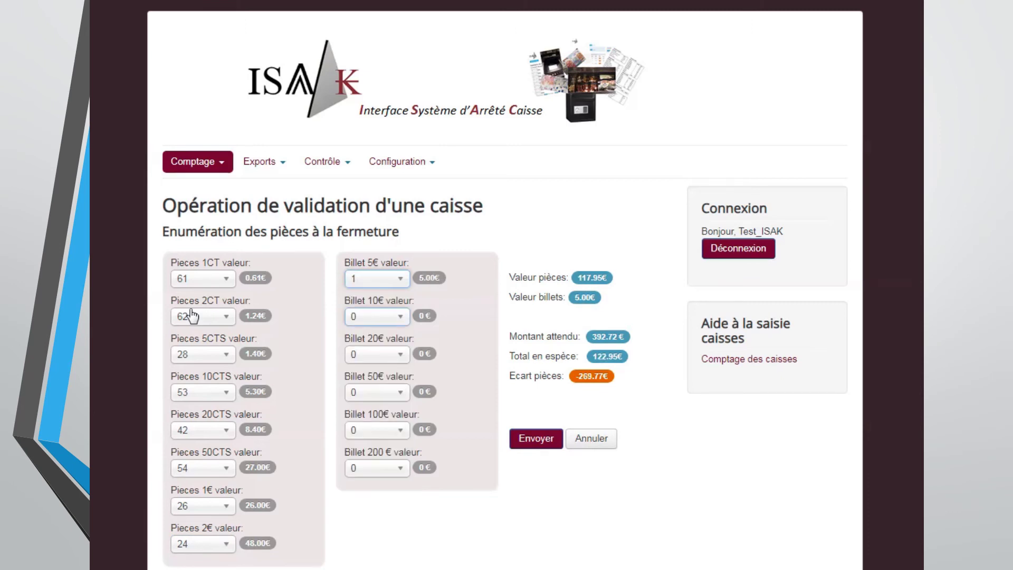
type("4")
key("Tab")
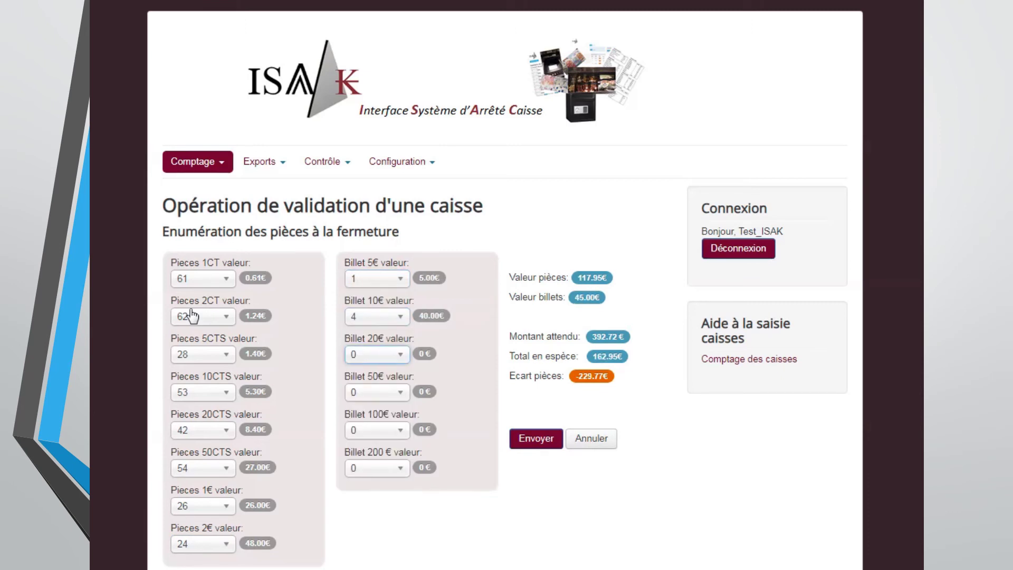
type("9")
key("Tab")
type("1")
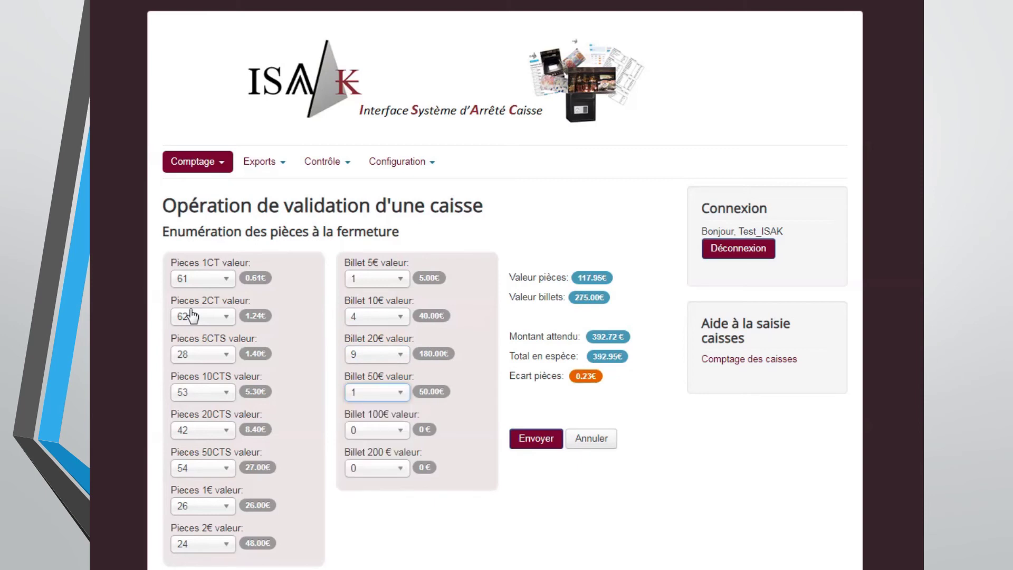
key("Tab")
left_click_drag(605, 377, 576, 381)
left_click(542, 444)
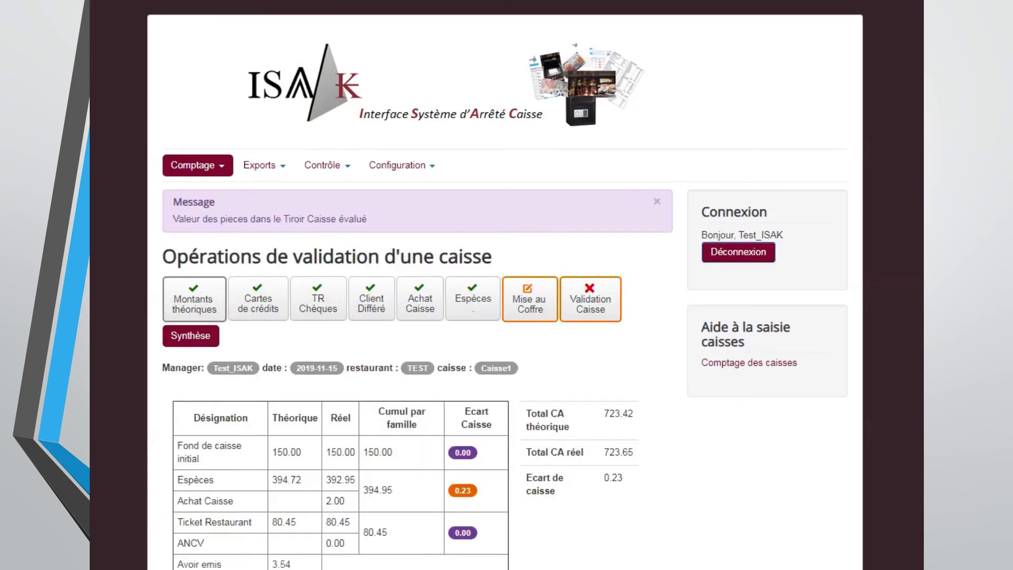
- Review the register's theoretical and actual turnover totals and the overall discrepancy beside the summary table
scroll(900, 300, "down", 3)
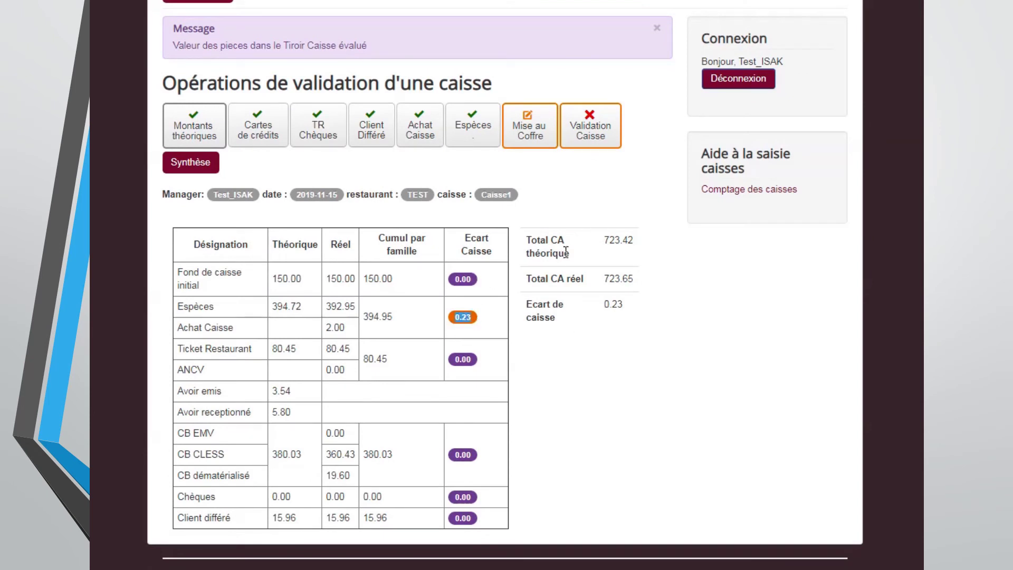
triple_click(639, 239)
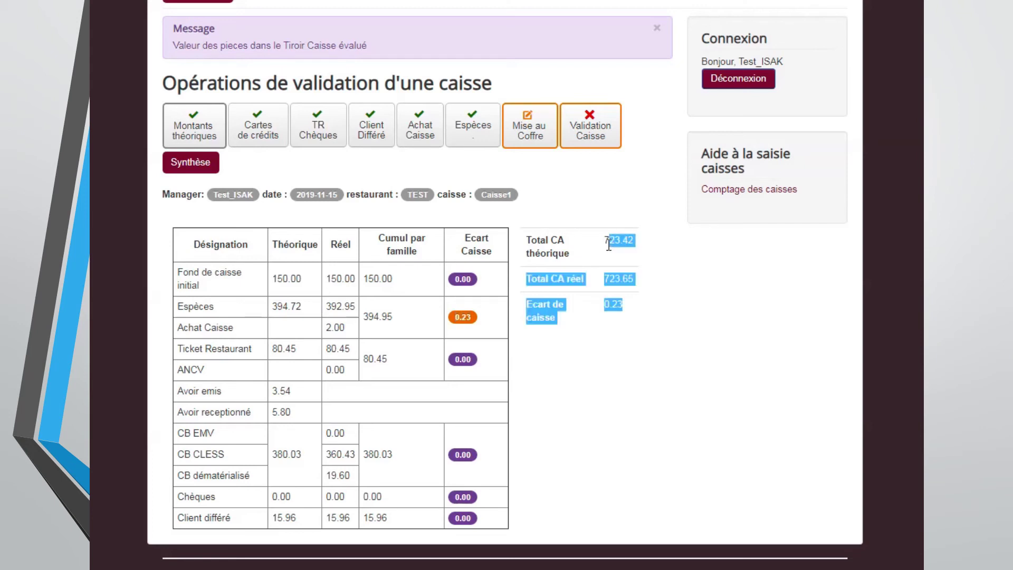
- Check the theoretical turnover, actual turnover and register discrepancy figures one by one
left_click(650, 247)
left_click_drag(639, 240, 603, 242)
left_click_drag(637, 279, 606, 306)
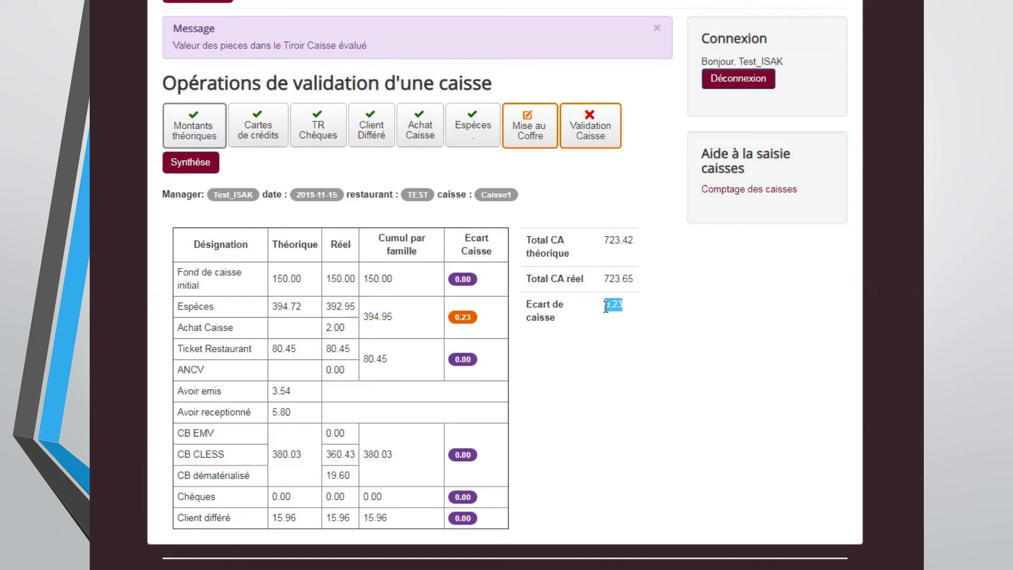
left_click(588, 357)
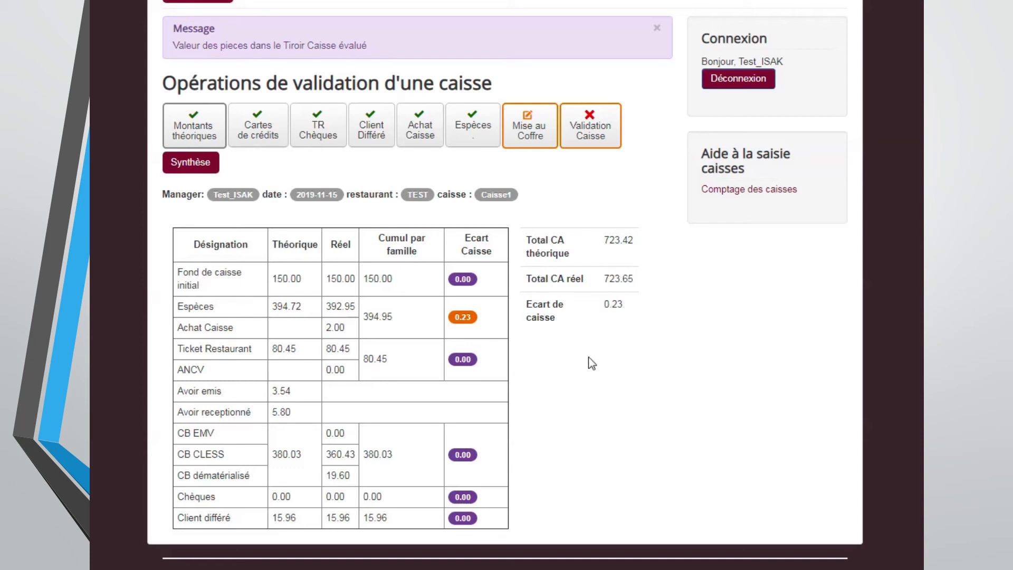
- Start the safe deposit operation for Caisse1 and calculate the coins and notes to remove for a 150 € final float
left_click(530, 132)
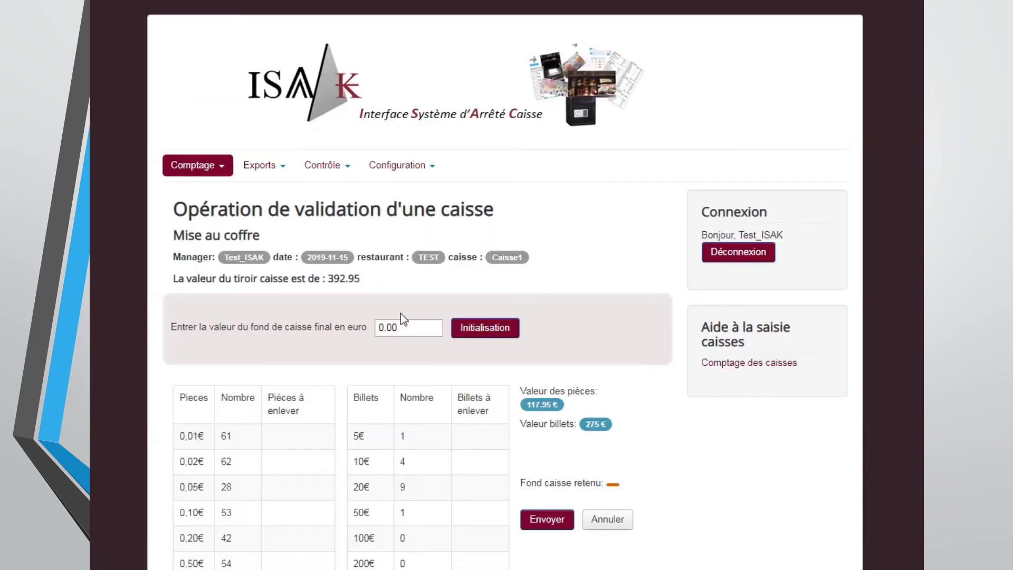
left_click_drag(399, 327, 348, 323)
type("150")
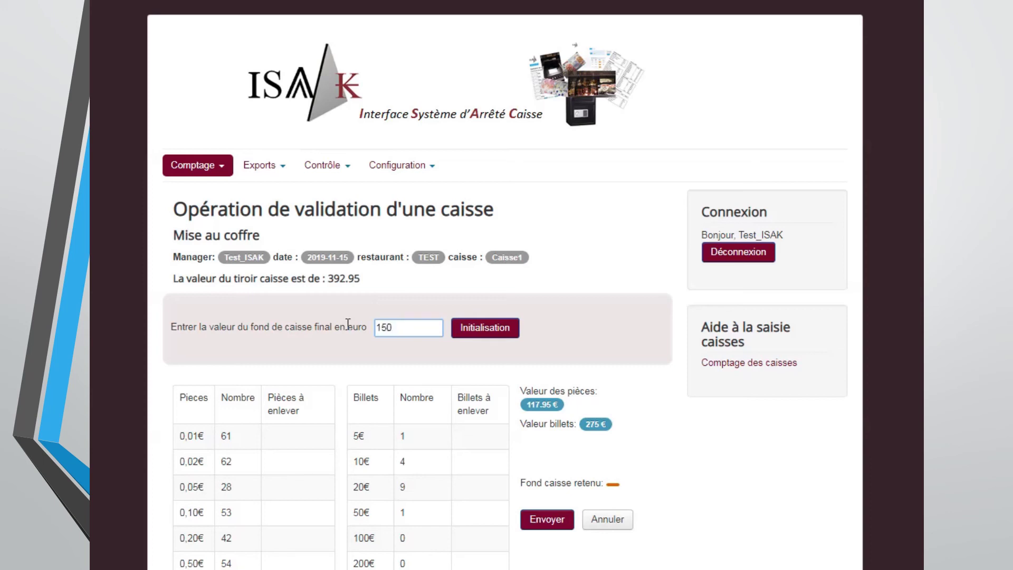
left_click(499, 335)
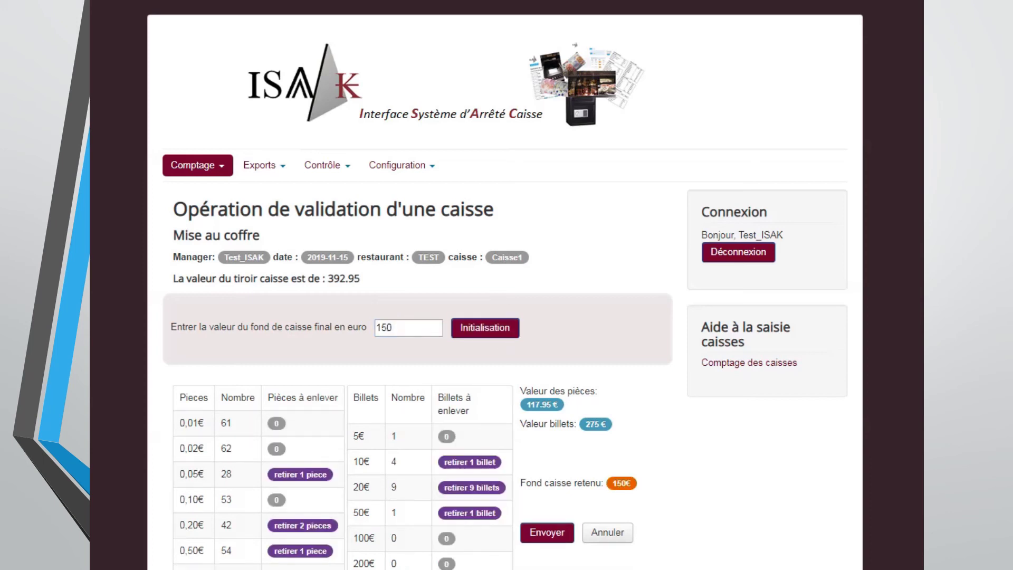
scroll(500, 335, "down", 3)
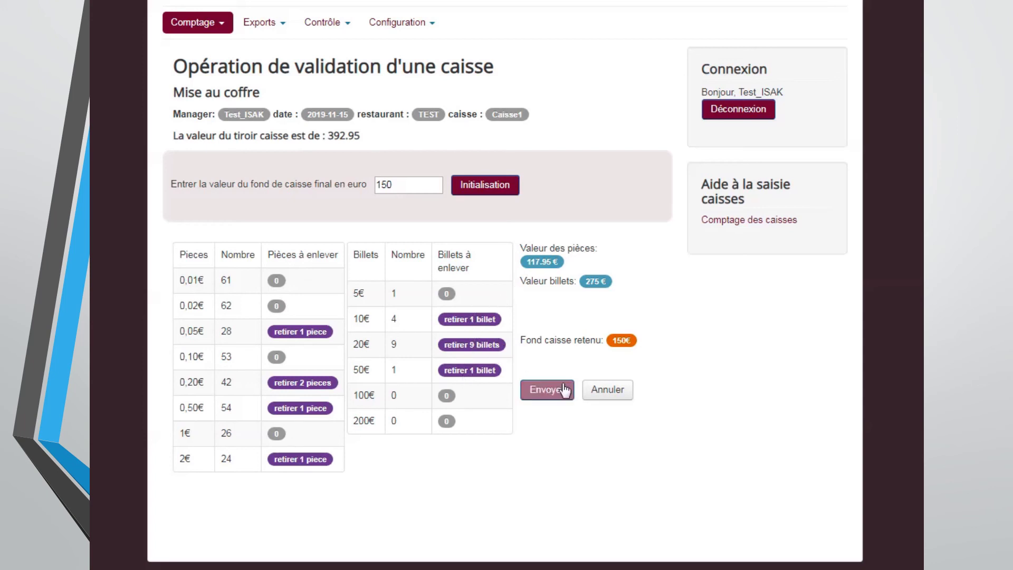
- Recalculate the coins and notes to remove with a final cash float of 117.95 €
left_click_drag(398, 184, 355, 188)
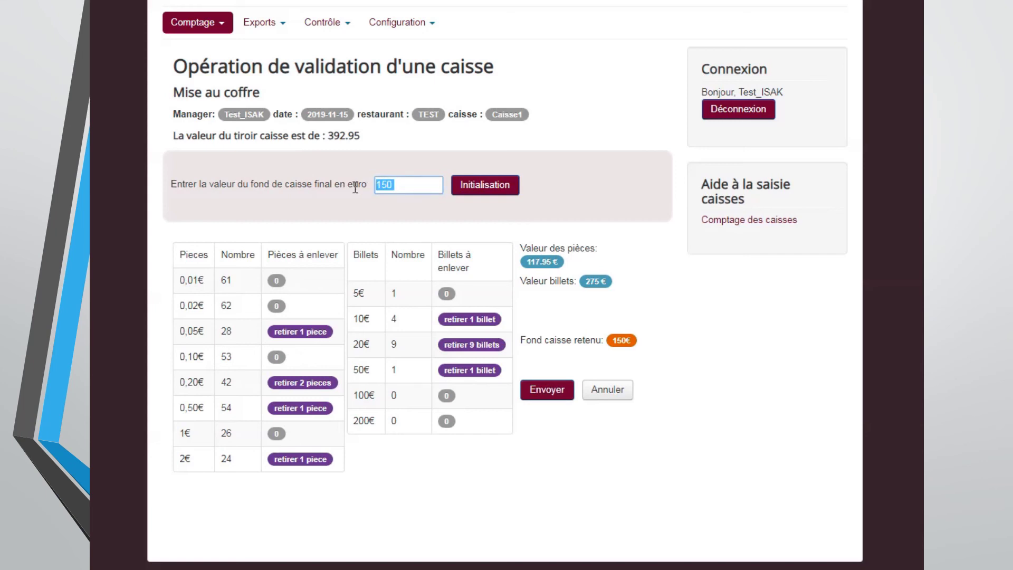
type("117.95")
left_click(481, 195)
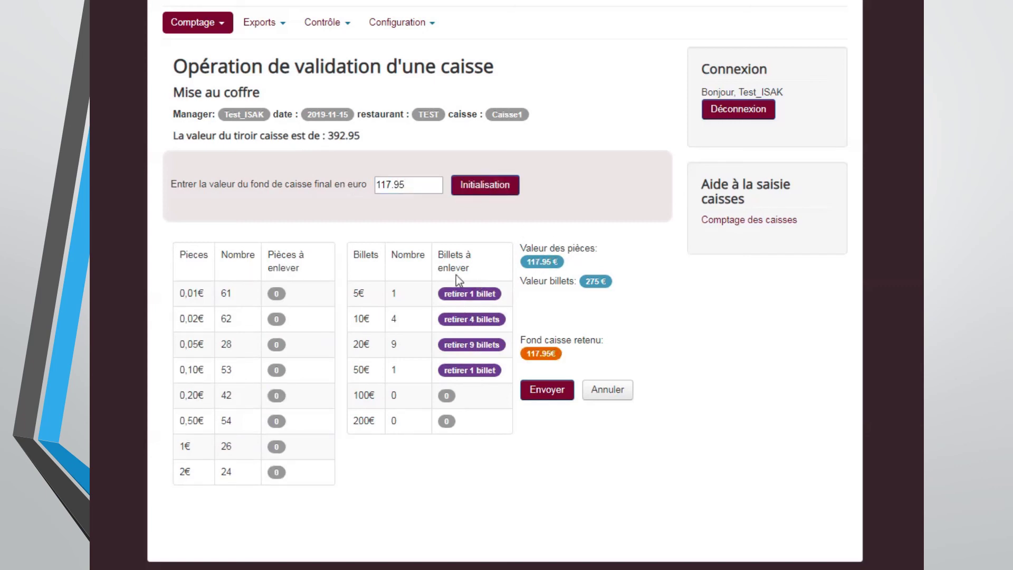
- Set the final cash float back to 150 €, recalculate the withdrawals and submit the safe deposit
left_click_drag(419, 188, 303, 184)
type("150")
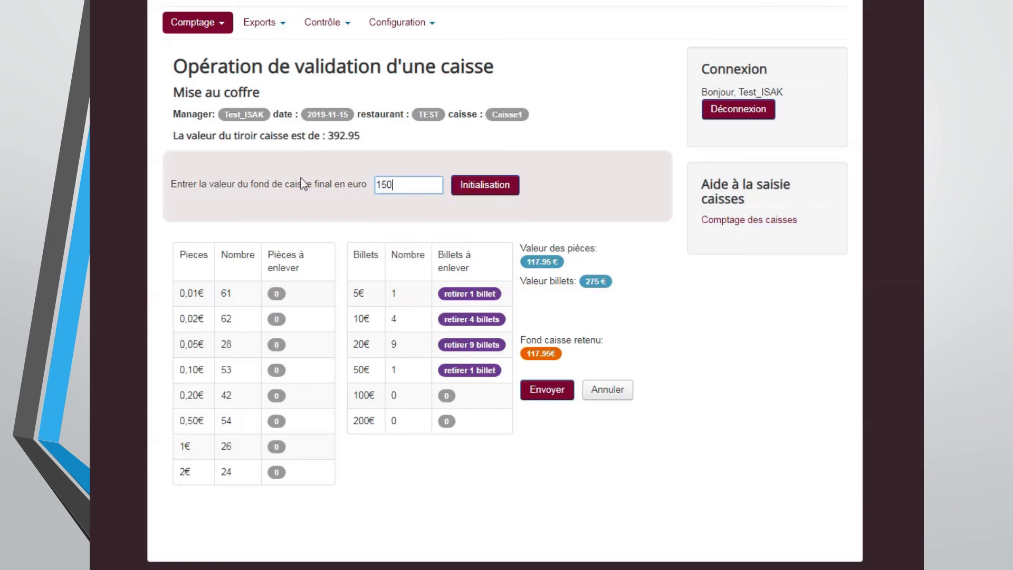
left_click(474, 187)
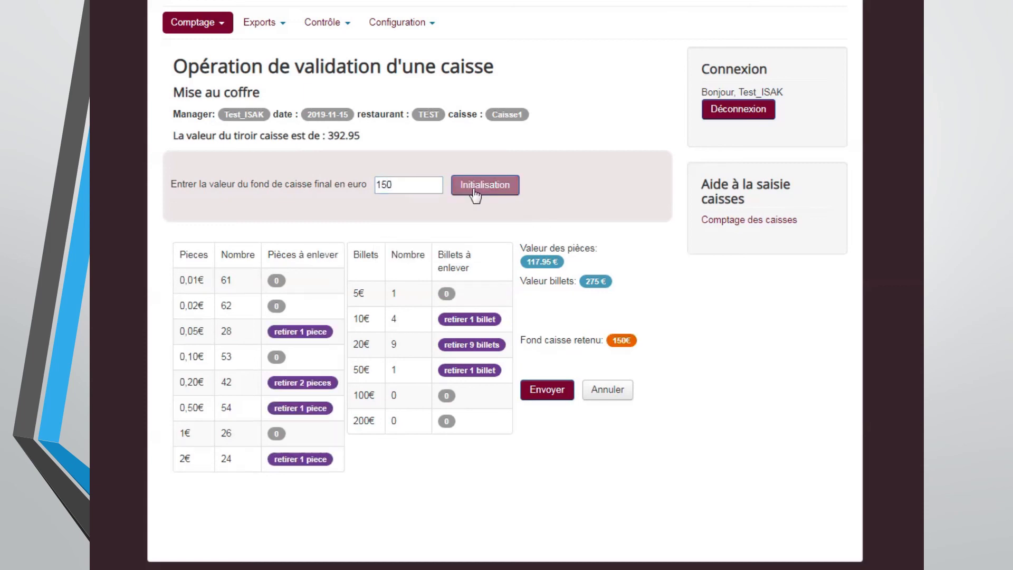
left_click(547, 393)
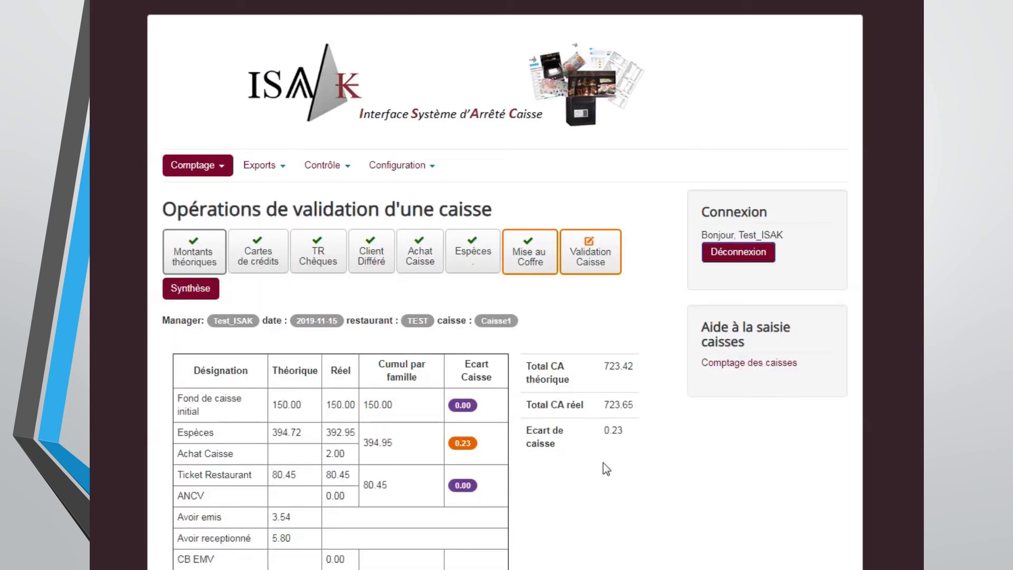
- Check the final summary of Caisse1, then submit and confirm the register's validation
left_click(593, 264)
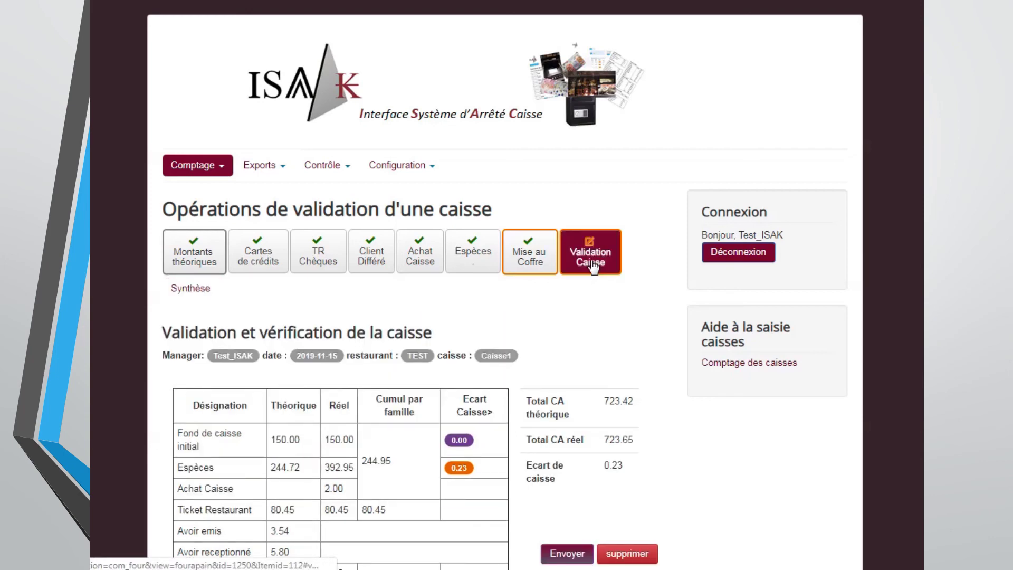
scroll(601, 444, "down", 4)
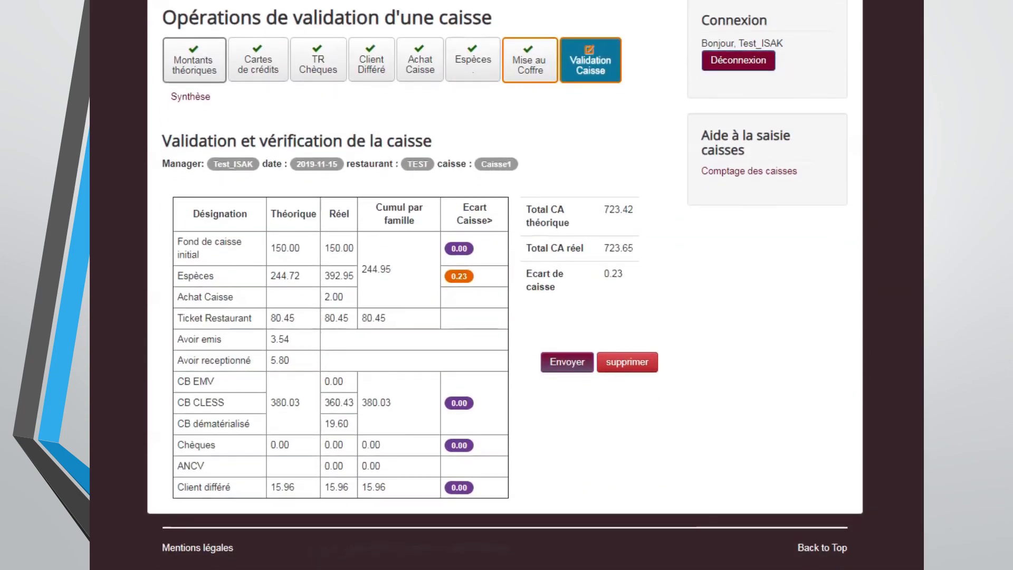
left_click(564, 366)
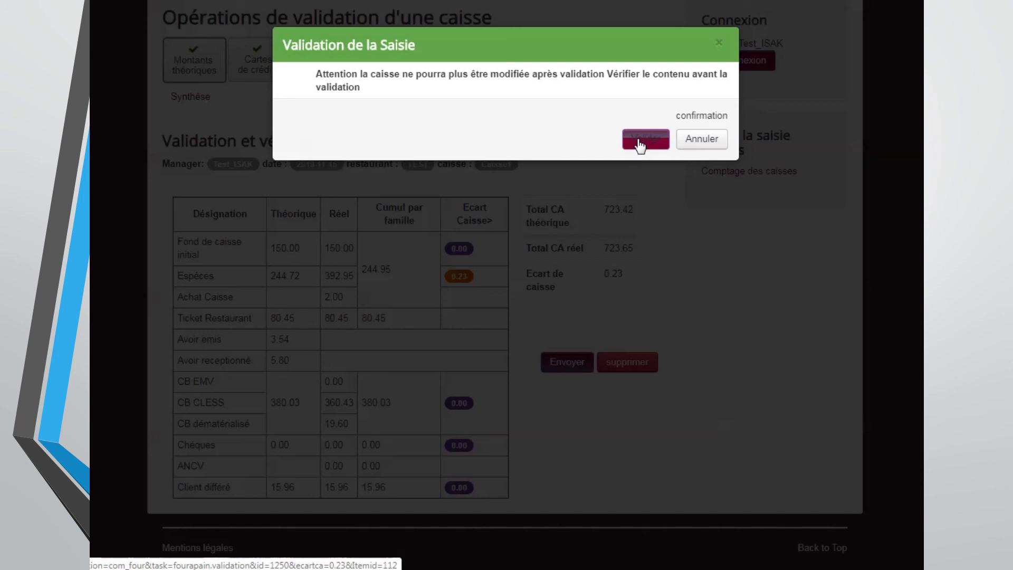
left_click(640, 145)
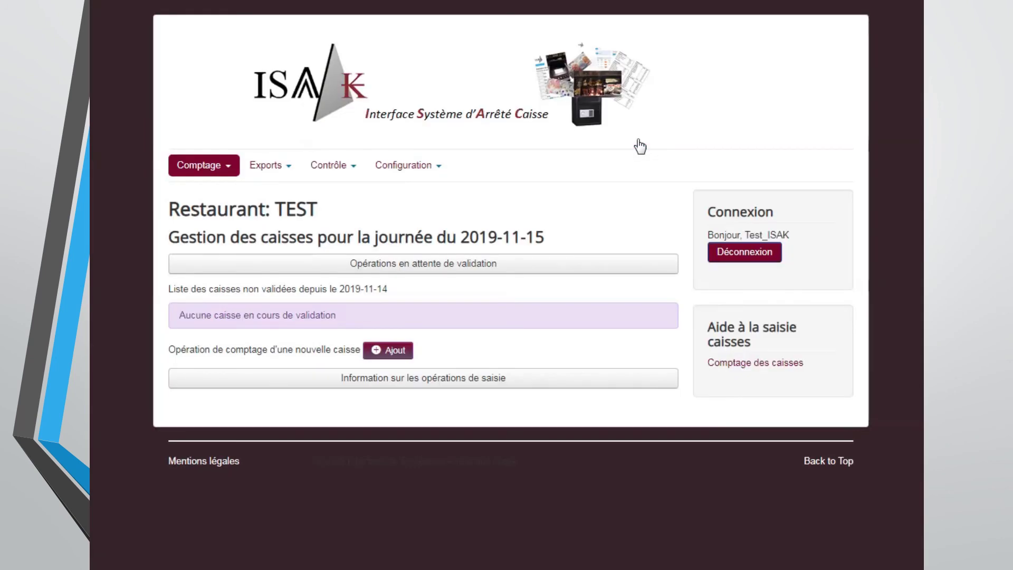